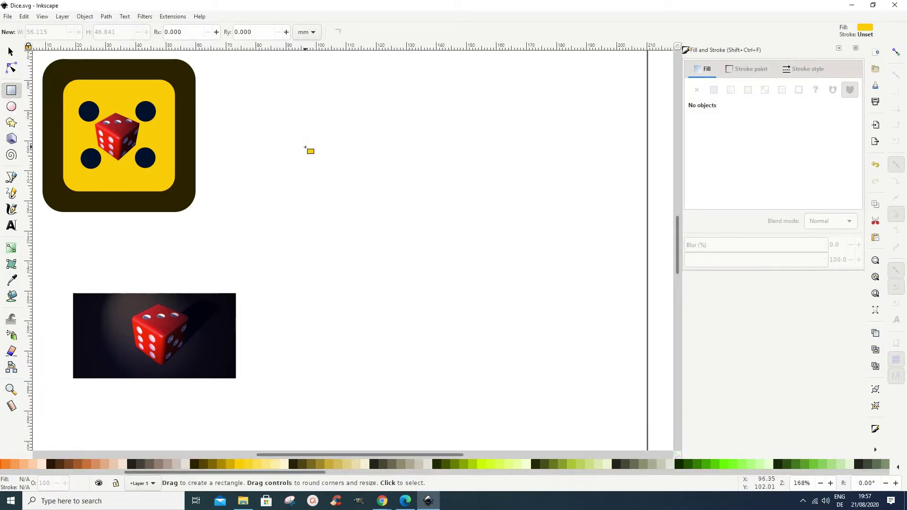
Step: Draw a dark brown (2b2200ff) square about 52 mm wide with rounded corners beside the finished dice icon
{"action": "key", "text": "ctrl+shift"}
{"action": "left_click_drag", "start_coordinate": [332, 147], "coordinate": [413, 225]}
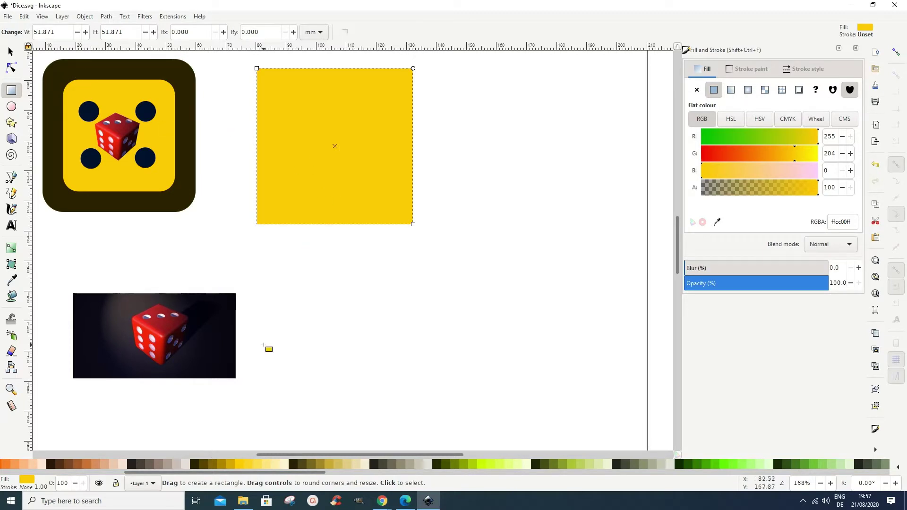
{"action": "left_click", "coordinate": [193, 467]}
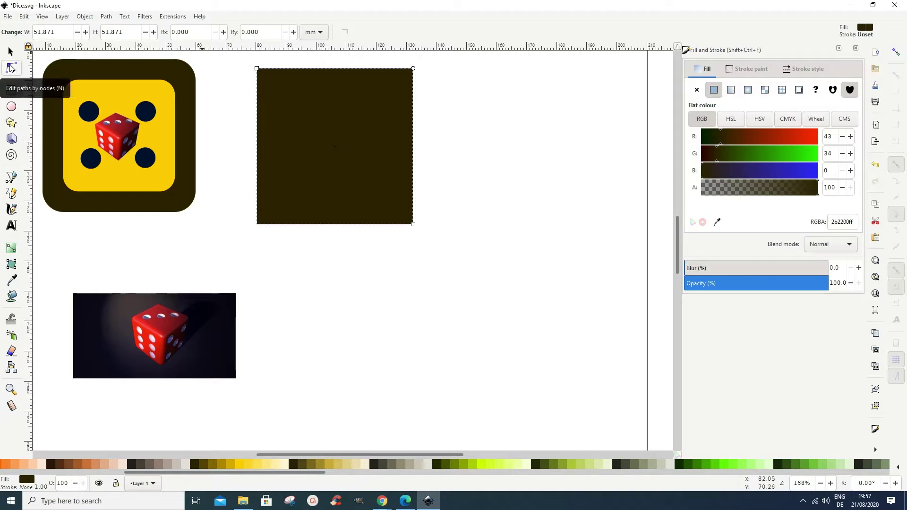
{"action": "left_click", "coordinate": [11, 68]}
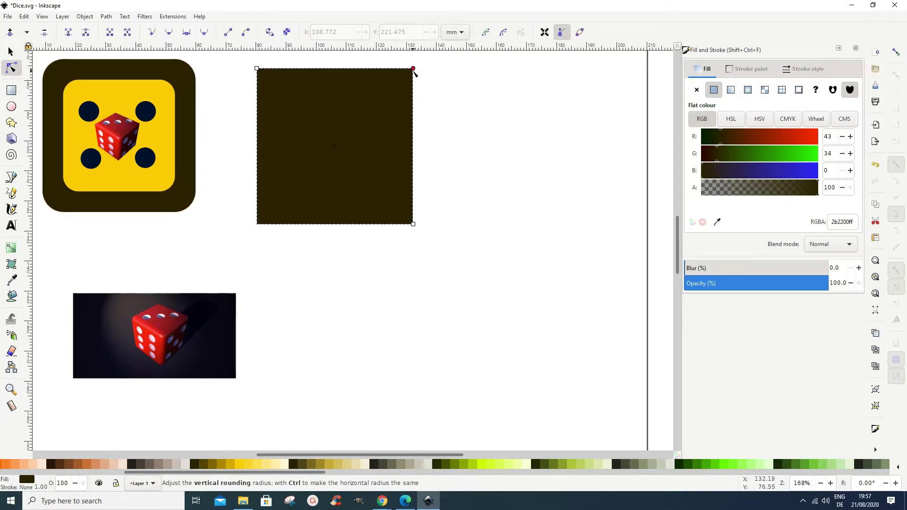
{"action": "left_click_drag", "start_coordinate": [413, 71], "coordinate": [410, 93]}
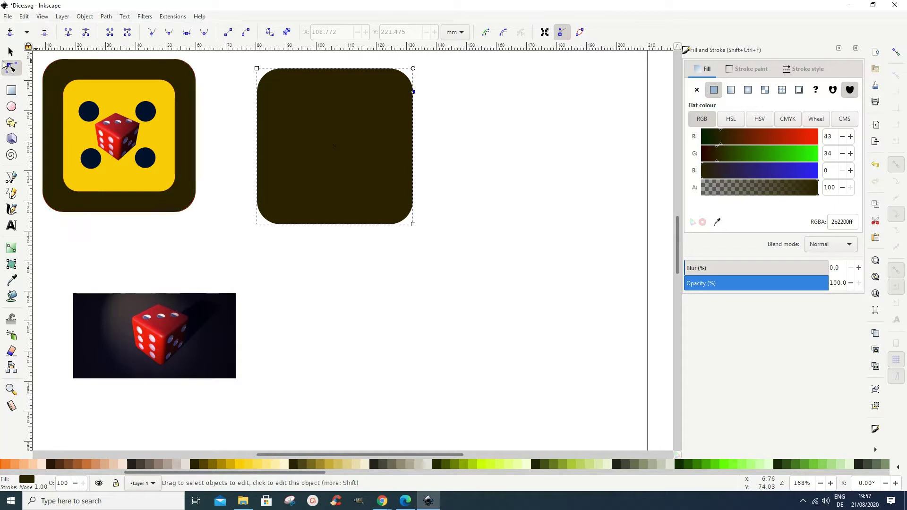
Step: Duplicate the rounded square, shrink the copy around its centre to about 37 mm, and fill it yellow (ffcc00ff)
{"action": "left_click", "coordinate": [13, 53]}
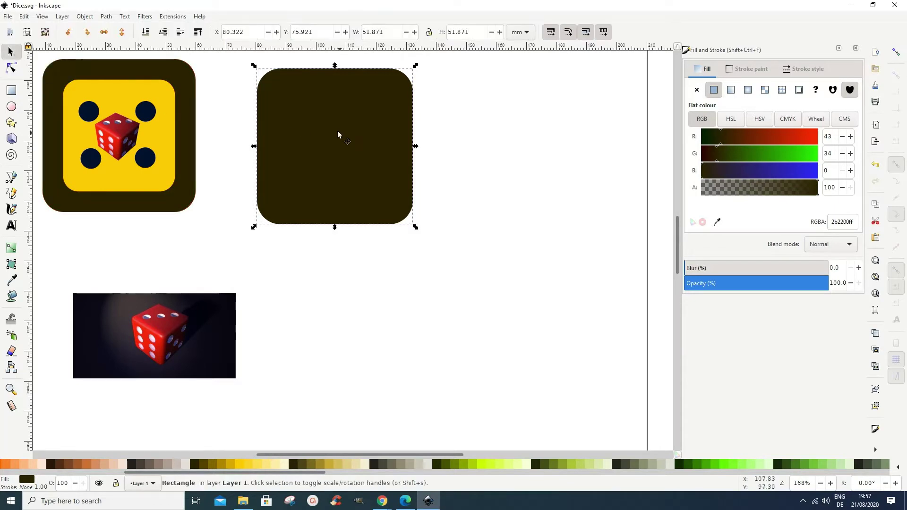
{"action": "left_click", "coordinate": [24, 16]}
{"action": "left_click", "coordinate": [50, 141]}
{"action": "left_click_drag", "start_coordinate": [417, 231], "coordinate": [391, 207]}
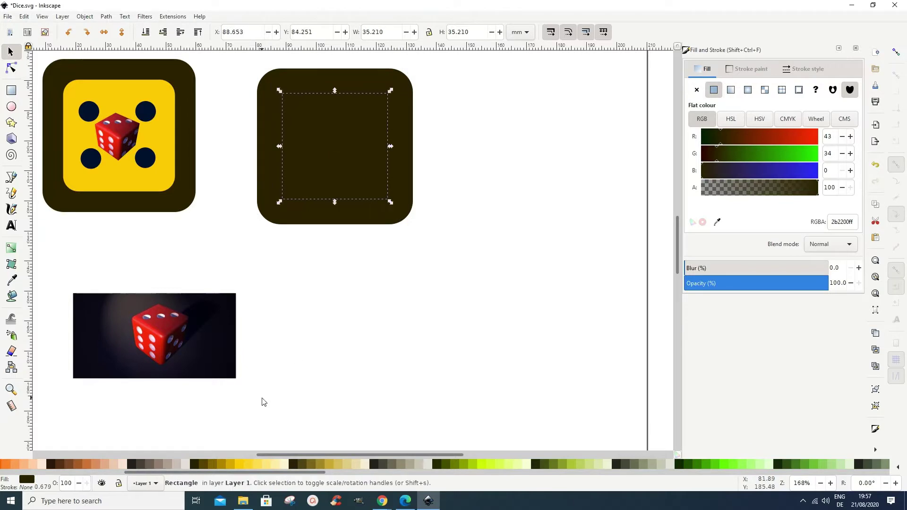
{"action": "left_click", "coordinate": [237, 465]}
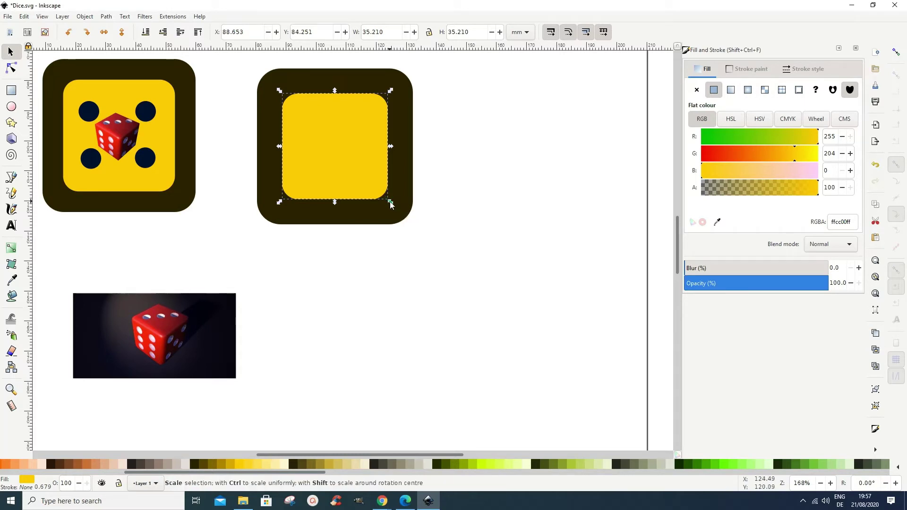
{"action": "left_click_drag", "start_coordinate": [390, 203], "coordinate": [393, 207]}
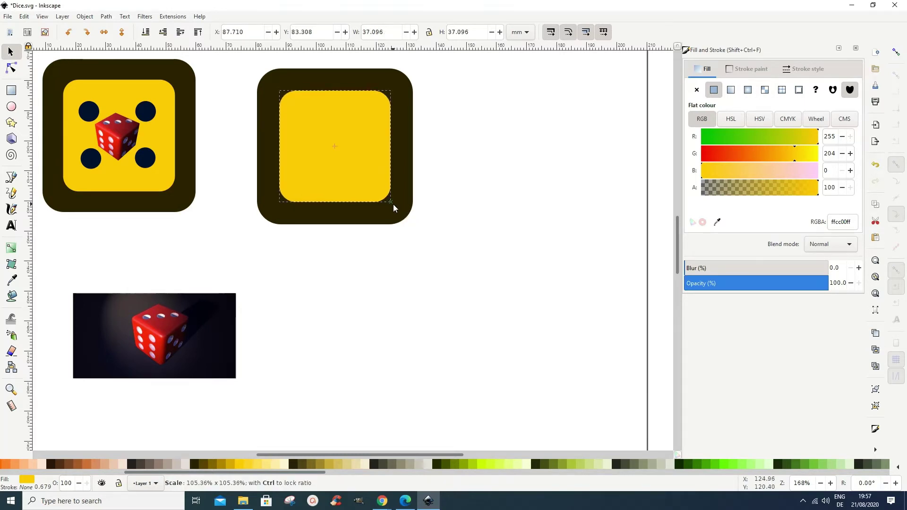
{"action": "left_click", "coordinate": [390, 222]}
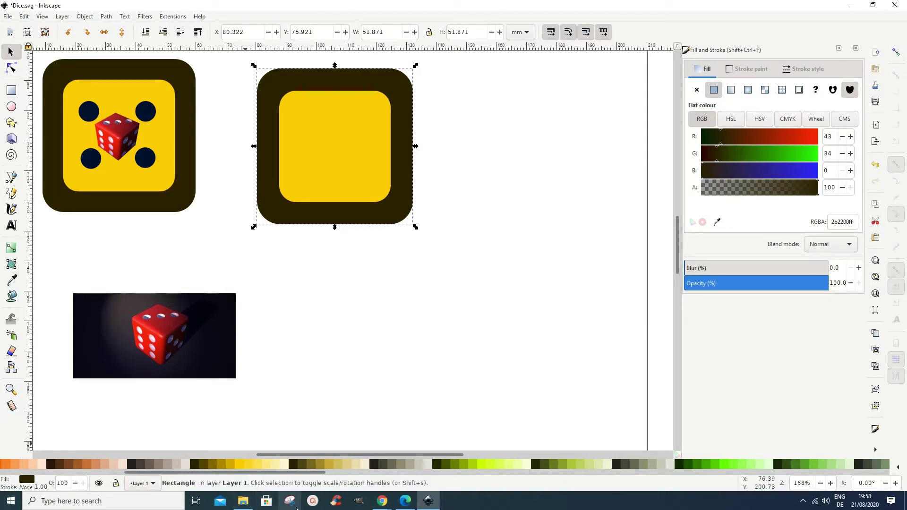
Step: Switch to File Explorer to view the source photo cube-1963036_640.jpg in the Pixabay folder, then return to Inkscape
{"action": "mouse_move", "coordinate": [245, 507]}
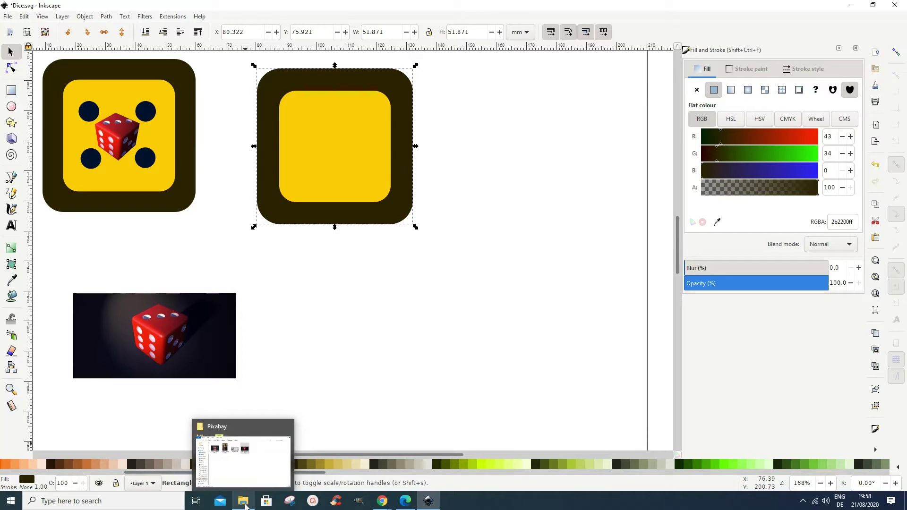
{"action": "left_click", "coordinate": [244, 505]}
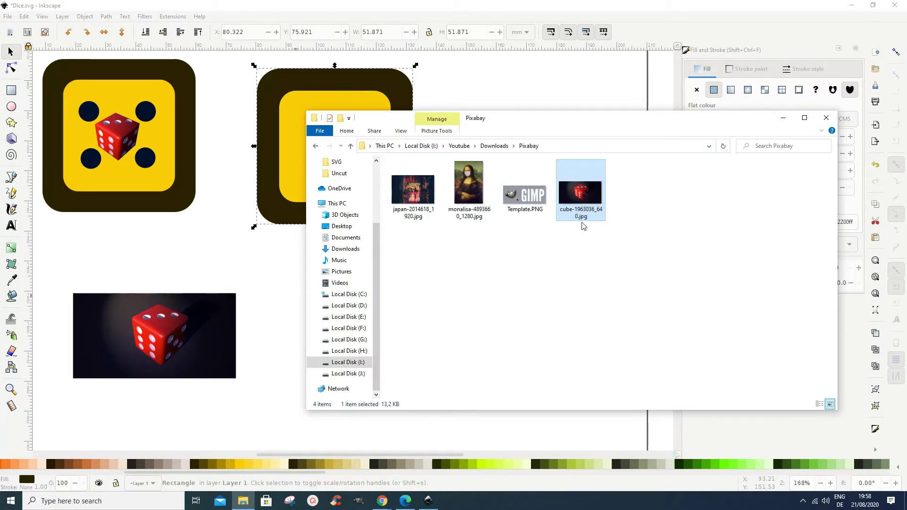
{"action": "left_click", "coordinate": [781, 122]}
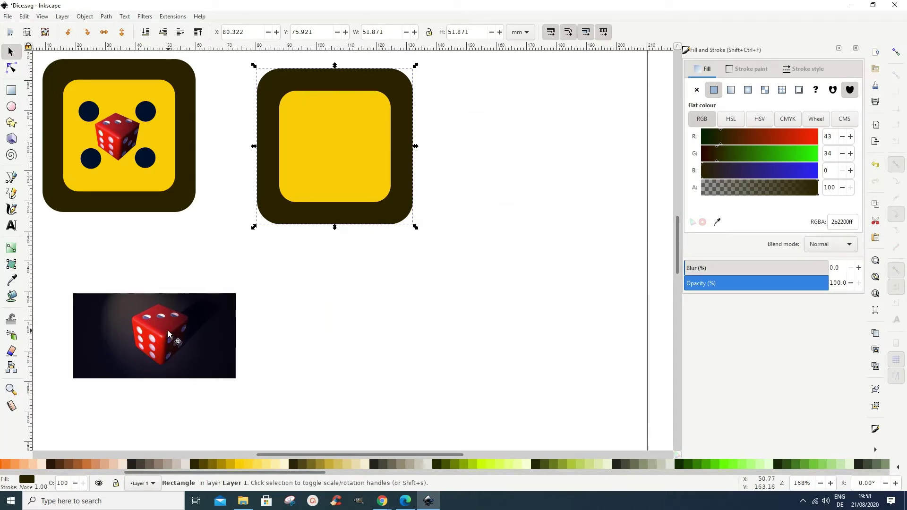
Step: Convert the embedded dice photo into a pattern
{"action": "left_click", "coordinate": [167, 327]}
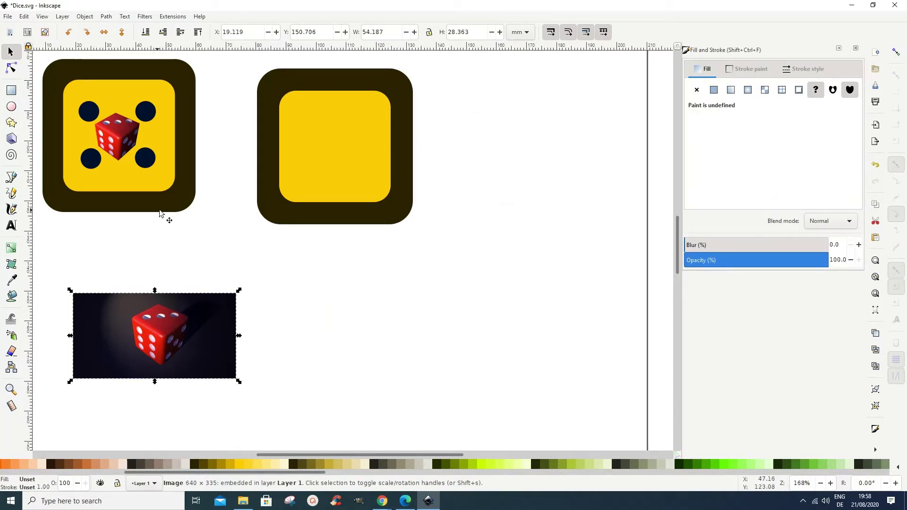
{"action": "left_click", "coordinate": [85, 17]}
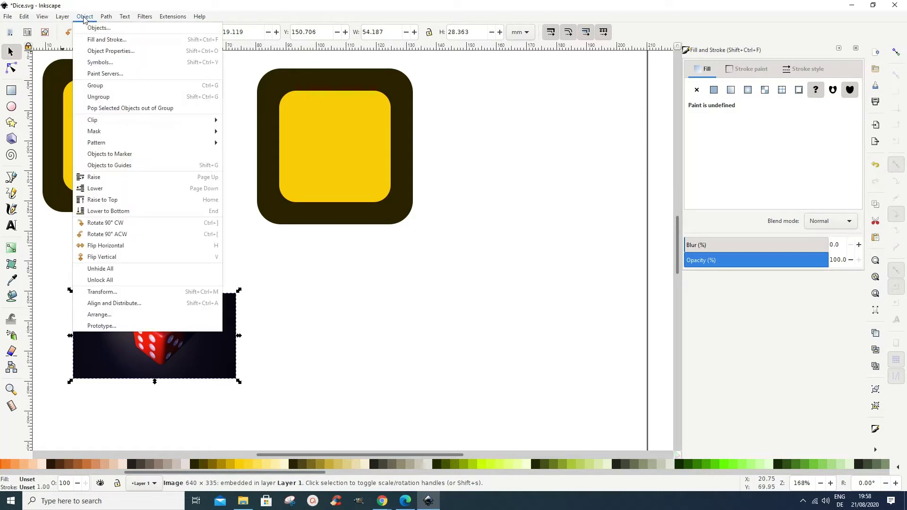
{"action": "mouse_move", "coordinate": [96, 147]}
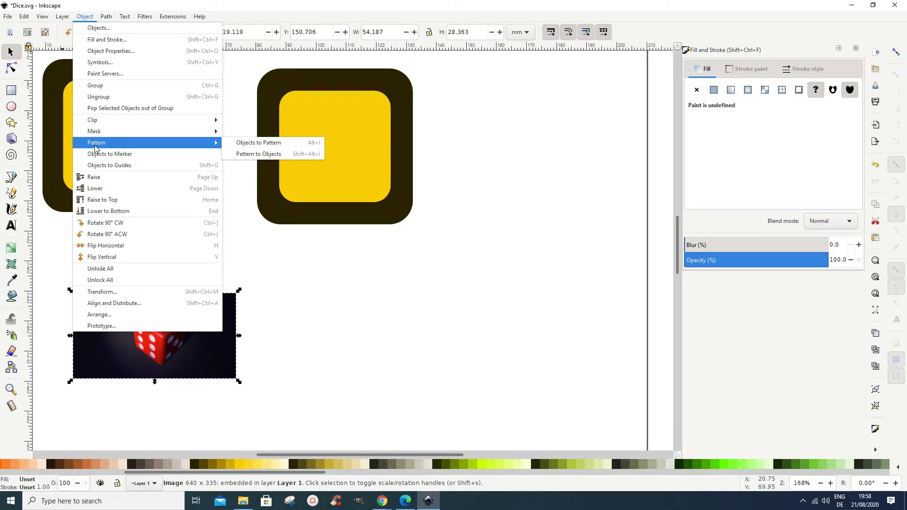
{"action": "left_click", "coordinate": [259, 143]}
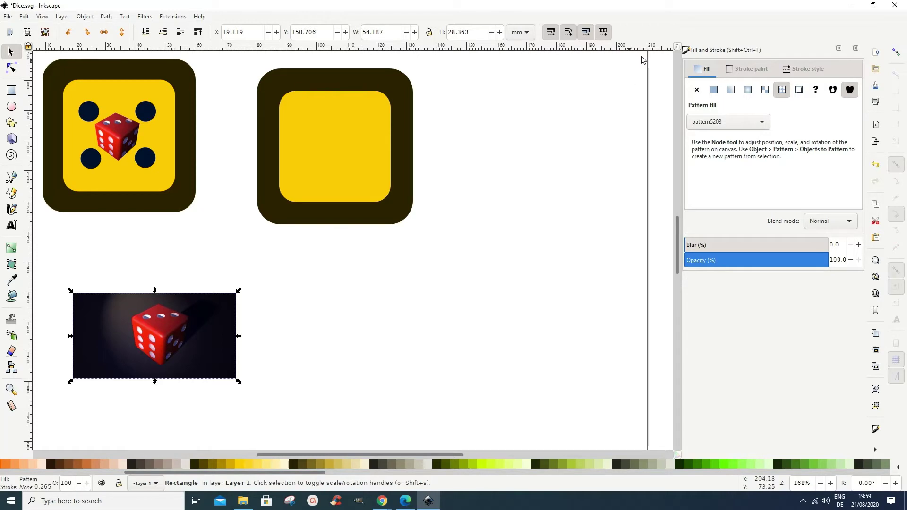
Step: Bring up the Fill and Stroke settings and choose pattern5208 as the pattern fill for the dice photo's rectangle
{"action": "left_click", "coordinate": [86, 17]}
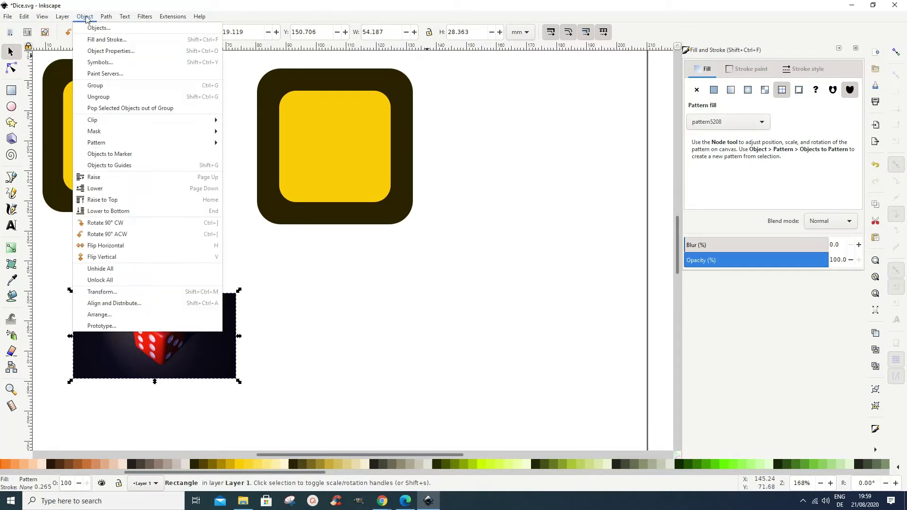
{"action": "left_click", "coordinate": [98, 40]}
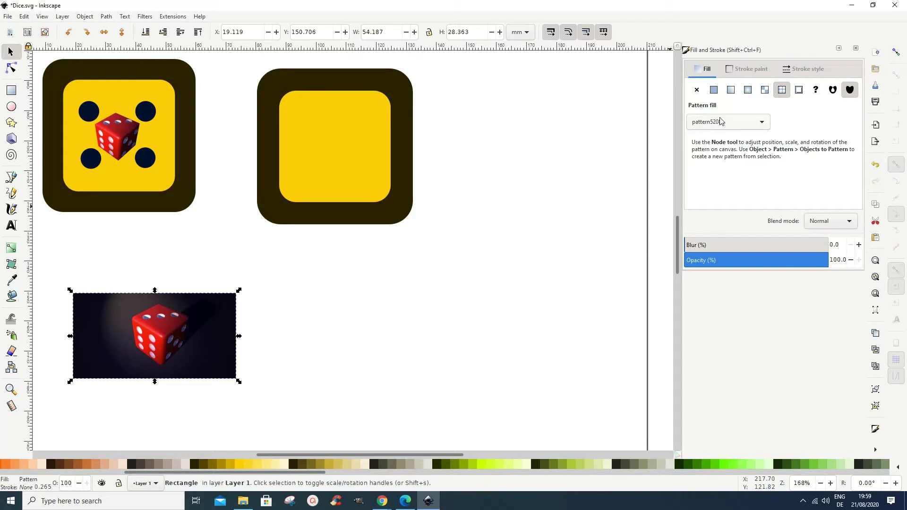
{"action": "left_click", "coordinate": [763, 123]}
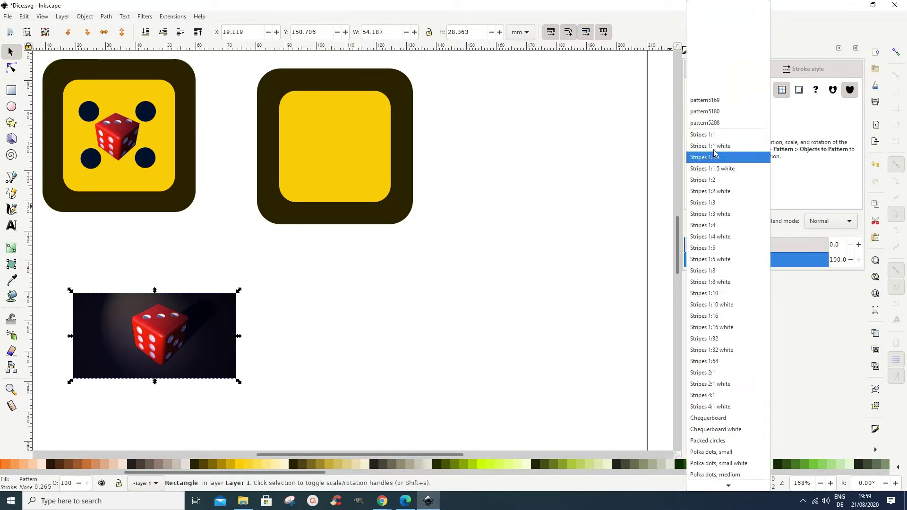
{"action": "left_click", "coordinate": [711, 124]}
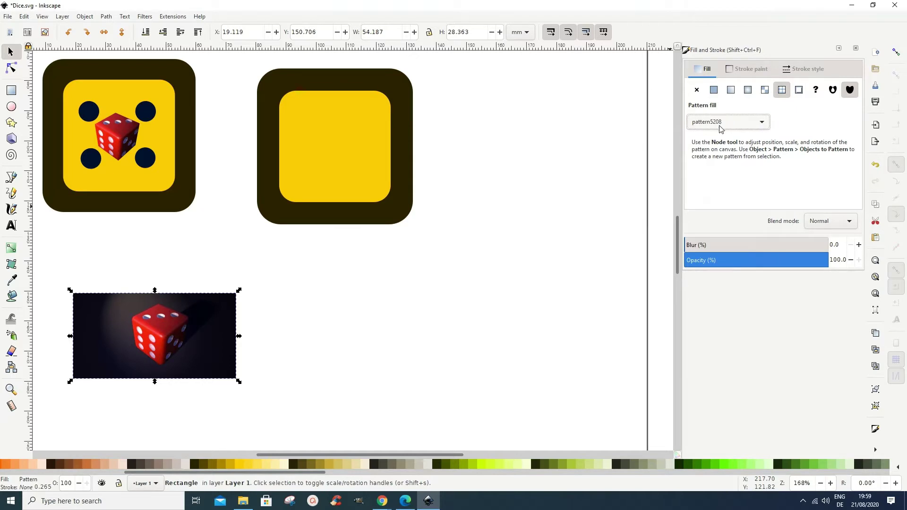
Step: Draw a rectangle about 71 × 32 mm below the new rounded squares and give it the dice pattern fill
{"action": "left_click", "coordinate": [11, 91]}
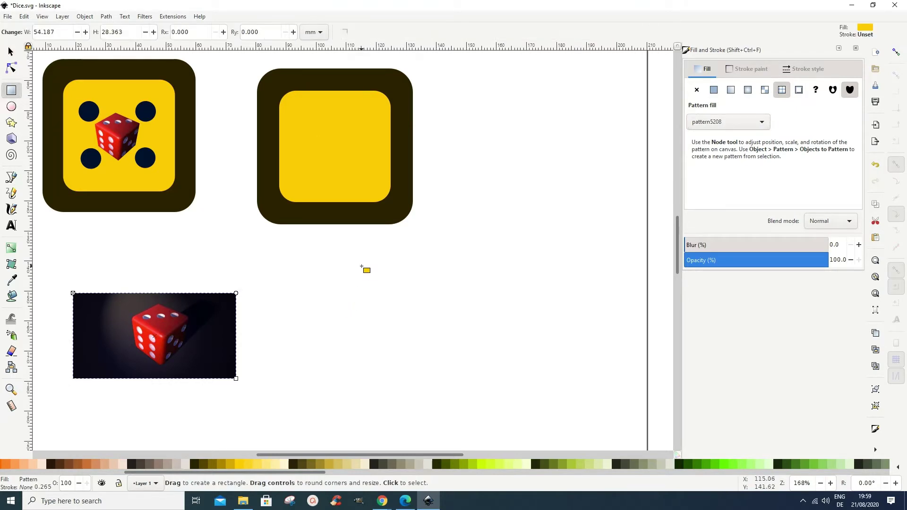
{"action": "left_click_drag", "start_coordinate": [361, 267], "coordinate": [574, 362]}
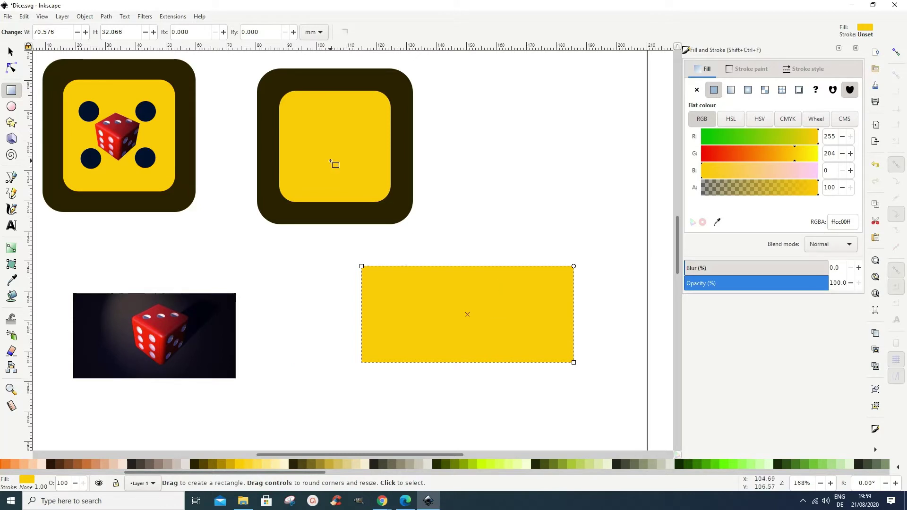
{"action": "left_click", "coordinate": [783, 93]}
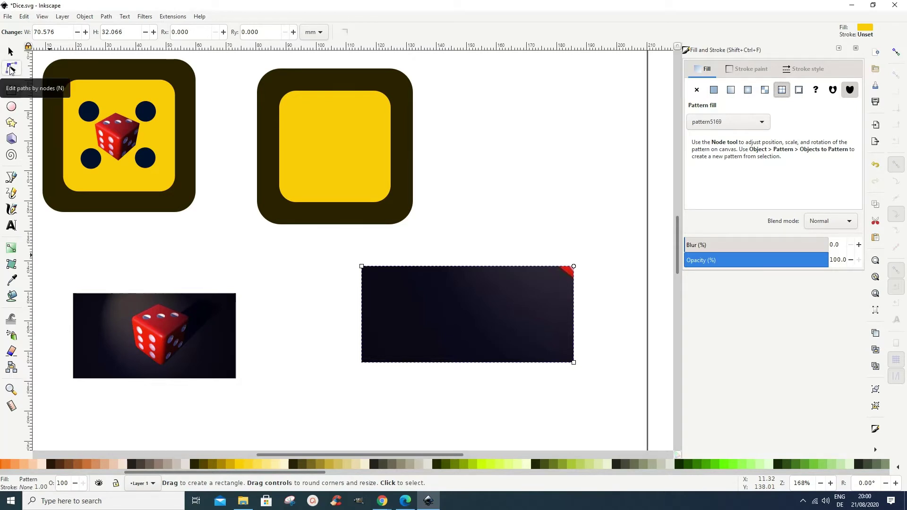
Step: Shift the new rectangle over its pattern by its centre handle so it frames the red die, and move it beside the dice photo
{"action": "left_click", "coordinate": [10, 68]}
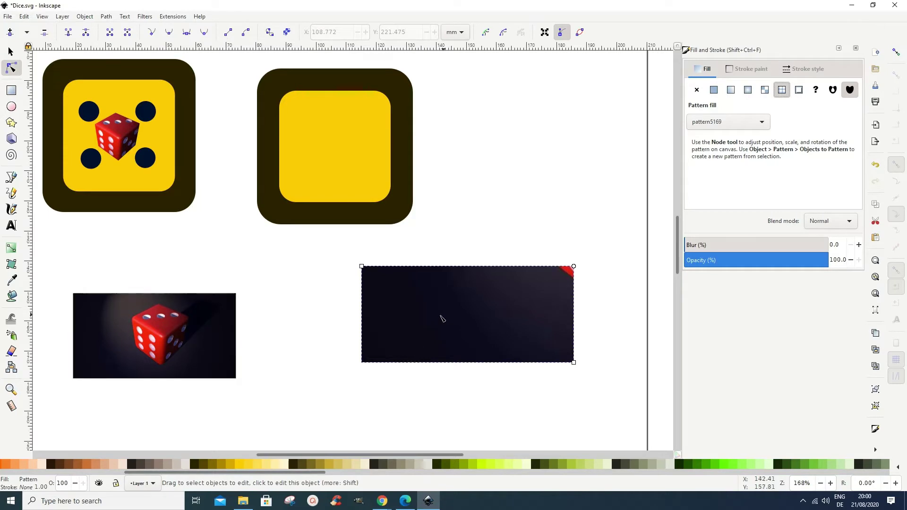
{"action": "left_click_drag", "start_coordinate": [466, 310], "coordinate": [503, 289]}
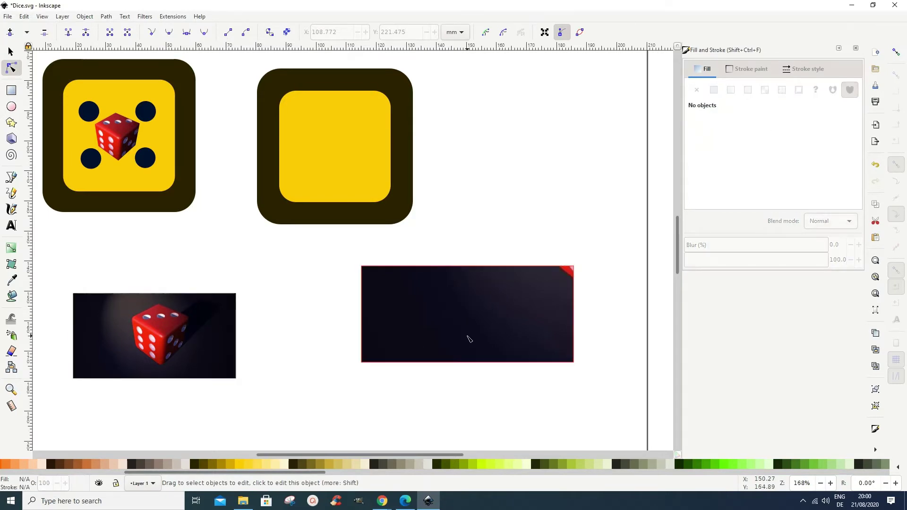
{"action": "left_click", "coordinate": [469, 337]}
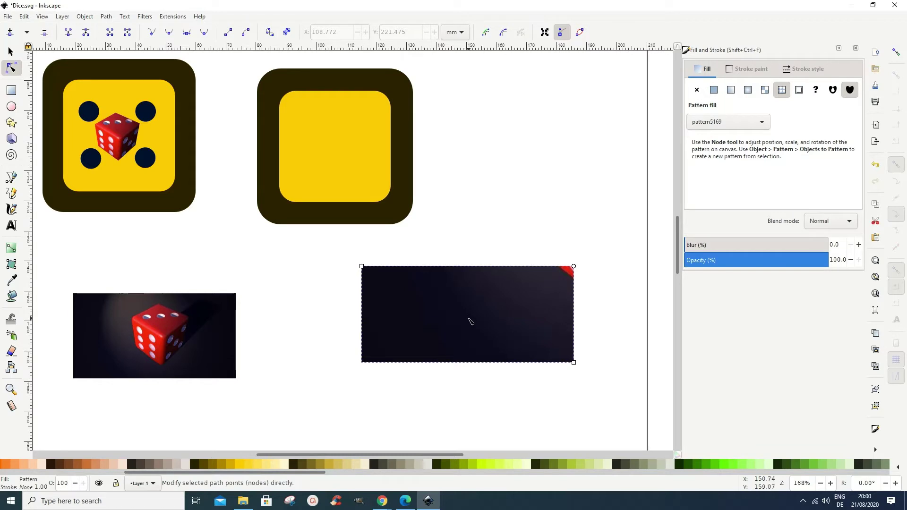
{"action": "left_click_drag", "start_coordinate": [470, 319], "coordinate": [583, 245]}
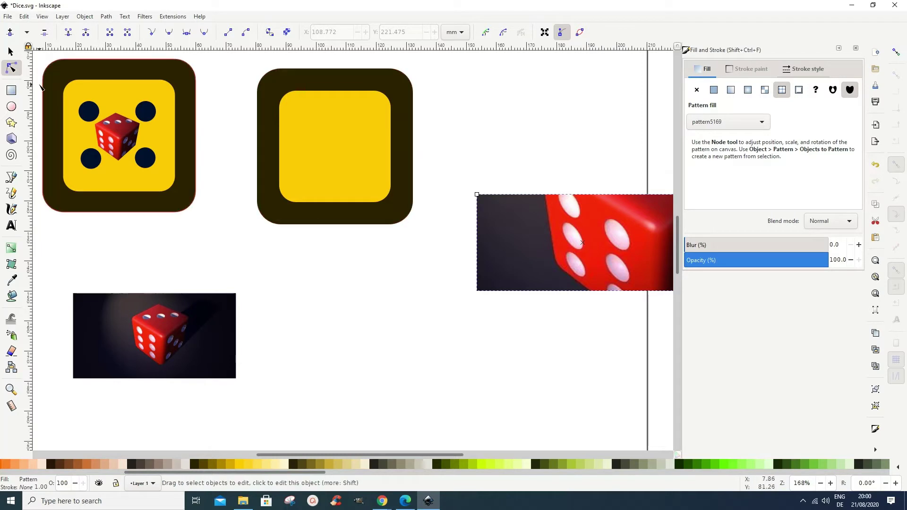
{"action": "left_click", "coordinate": [9, 52]}
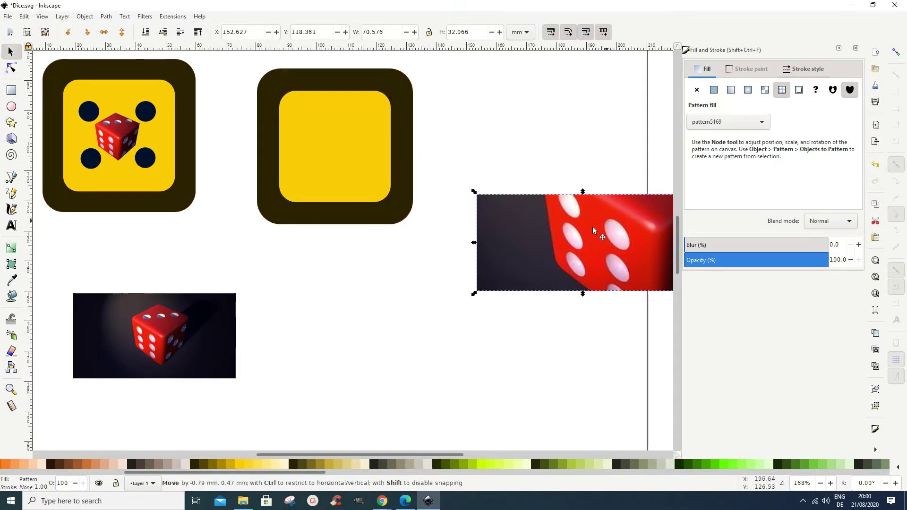
{"action": "left_click_drag", "start_coordinate": [592, 226], "coordinate": [443, 301]}
Step: Nudge the pattern fill slightly inside the dice photo's rectangle using its pattern position handle
{"action": "left_click", "coordinate": [202, 330]}
{"action": "key", "text": "n"}
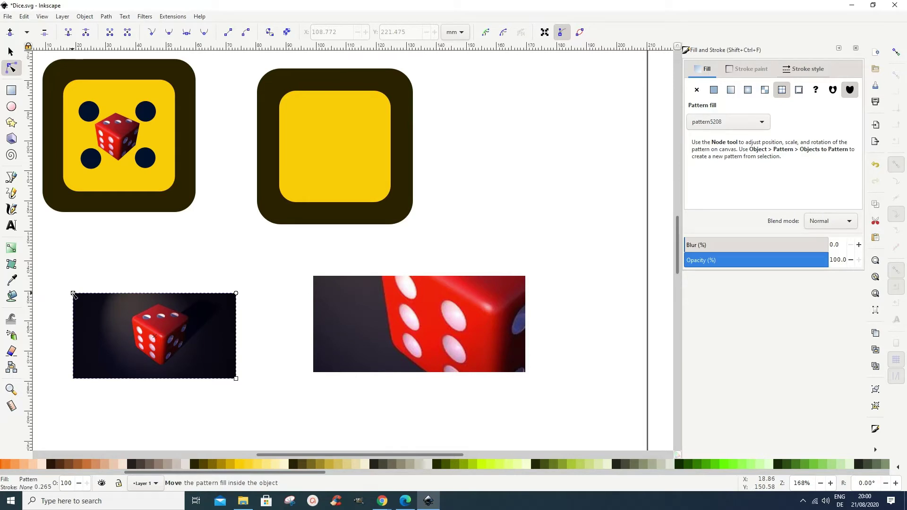
{"action": "mouse_move", "coordinate": [73, 294]}
{"action": "left_mouse_down"}
{"action": "mouse_move", "coordinate": [72, 283]}
{"action": "mouse_move", "coordinate": [72, 293]}
{"action": "left_mouse_up"}
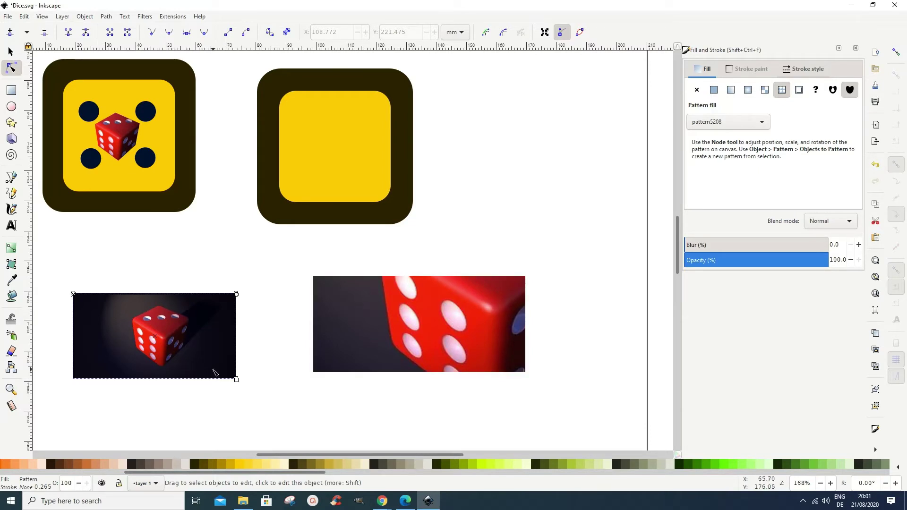
Step: Convert the dice photo's pattern-filled rectangle to a path
{"action": "left_click", "coordinate": [10, 51]}
{"action": "left_click", "coordinate": [179, 301]}
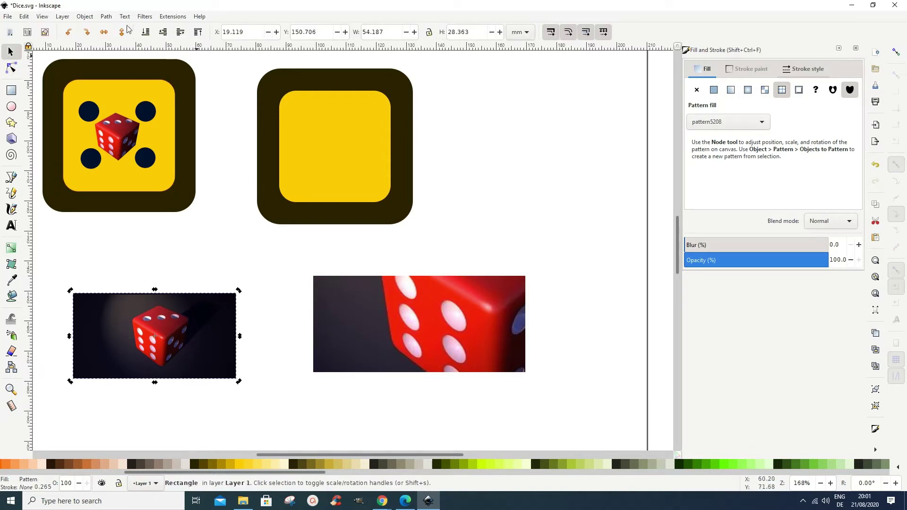
{"action": "left_click", "coordinate": [106, 16]}
{"action": "left_click", "coordinate": [118, 27]}
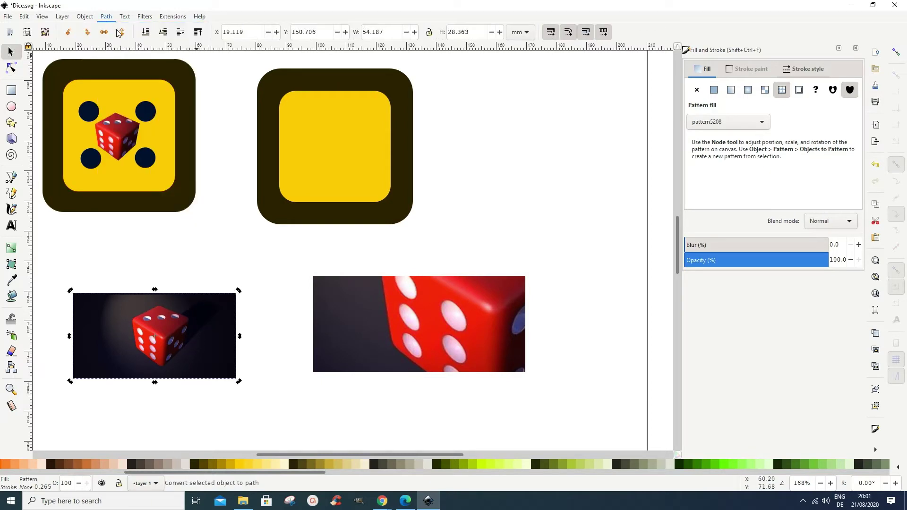
{"action": "left_click", "coordinate": [210, 322]}
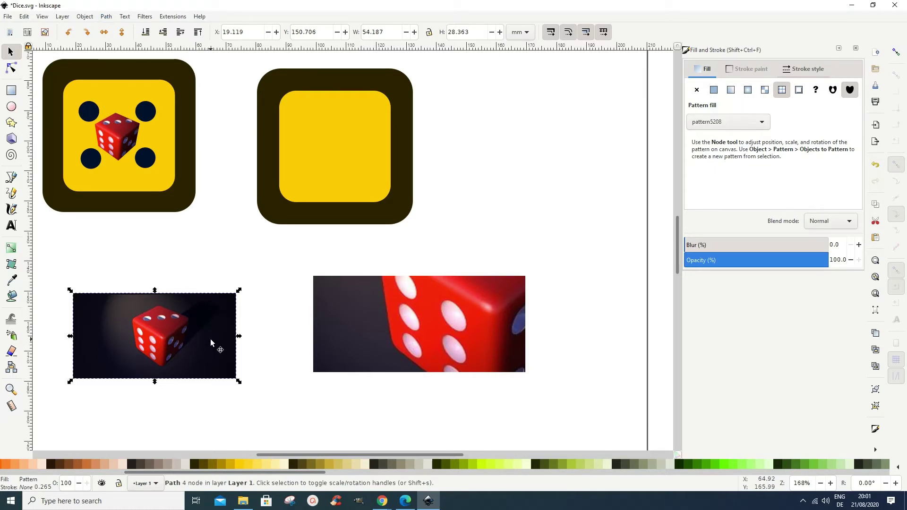
Step: Convert the rectangle with the enlarged die pattern to a path
{"action": "left_click", "coordinate": [429, 313]}
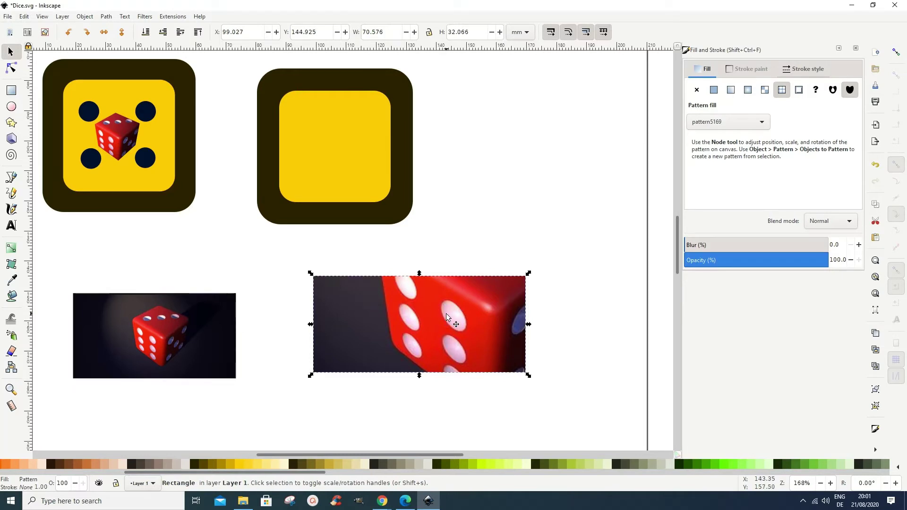
{"action": "left_click", "coordinate": [432, 334]}
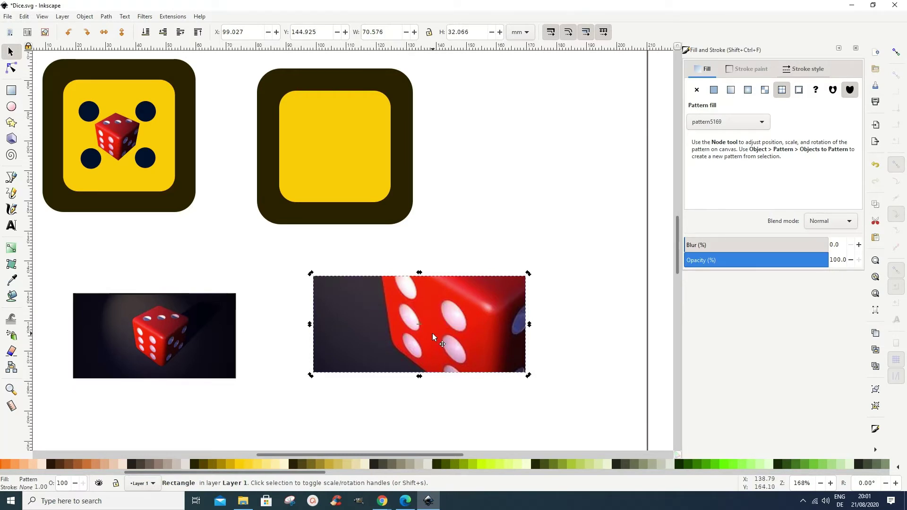
{"action": "left_click", "coordinate": [109, 17]}
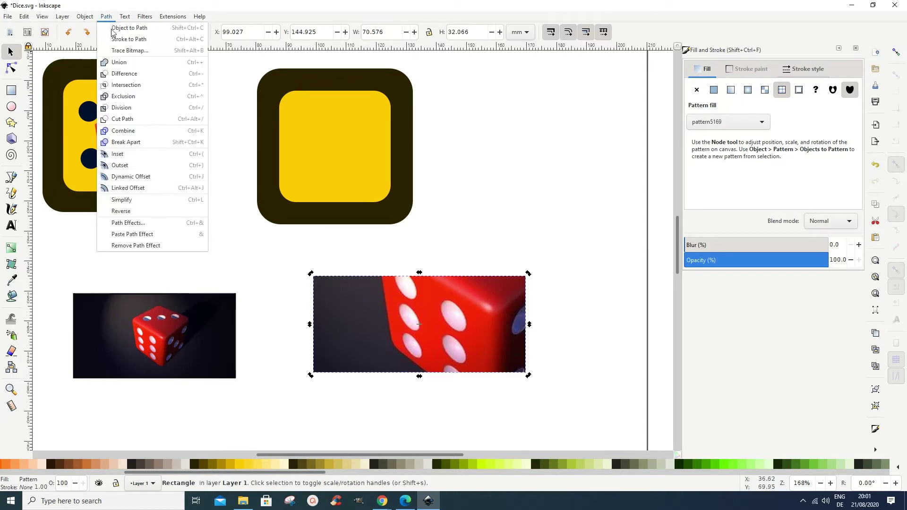
{"action": "left_click", "coordinate": [120, 29]}
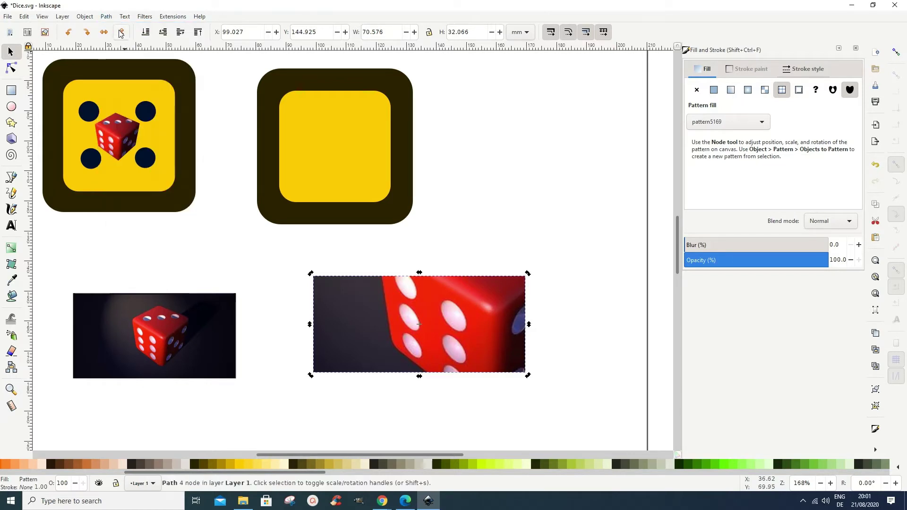
Step: Pull the four corner nodes of the enlarged die's path outward until the whole red die fits inside the shape
{"action": "left_click", "coordinate": [11, 68]}
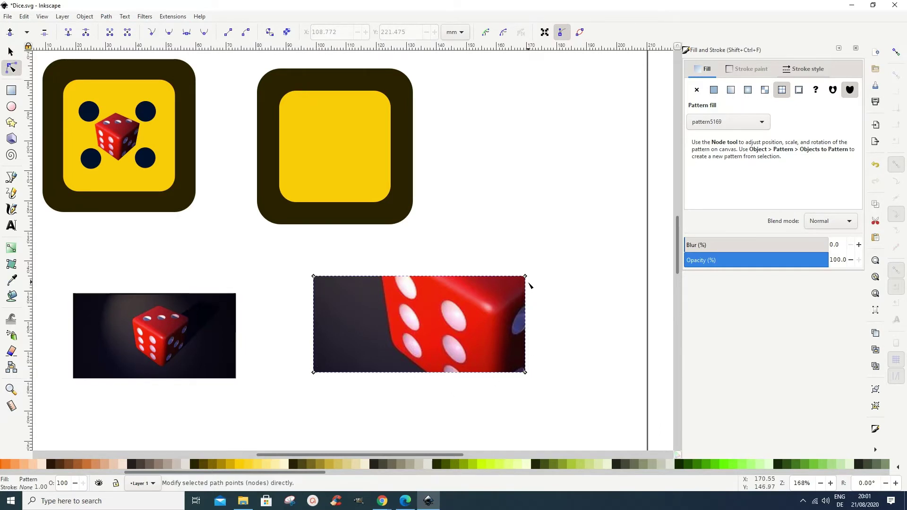
{"action": "left_click_drag", "start_coordinate": [526, 277], "coordinate": [546, 157]}
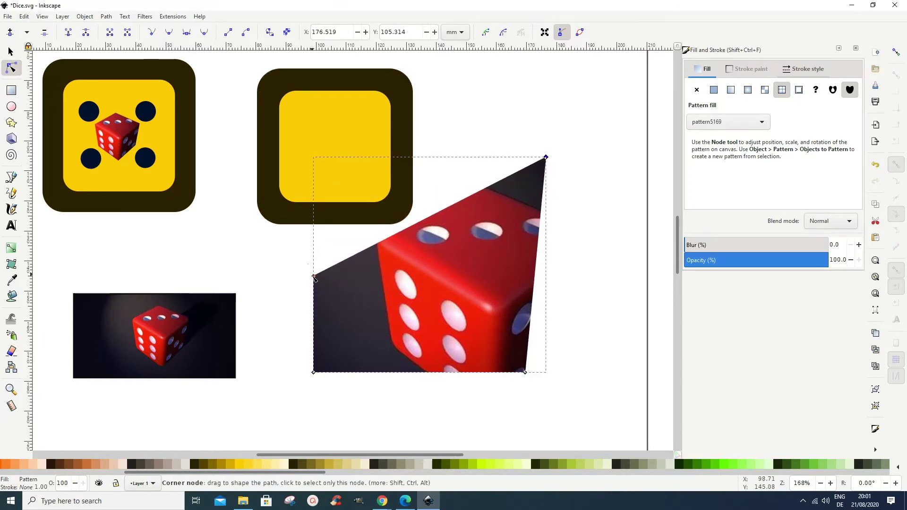
{"action": "left_click_drag", "start_coordinate": [314, 277], "coordinate": [320, 185]}
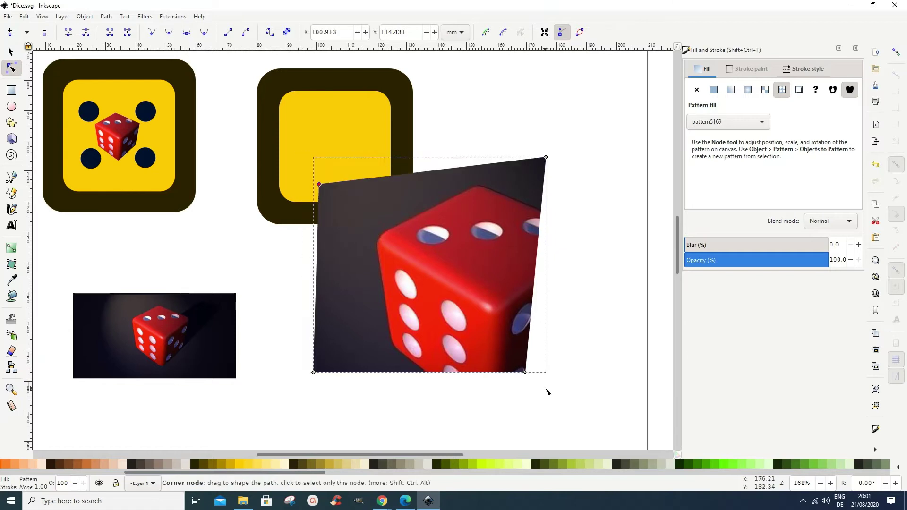
{"action": "left_click_drag", "start_coordinate": [526, 373], "coordinate": [633, 420]}
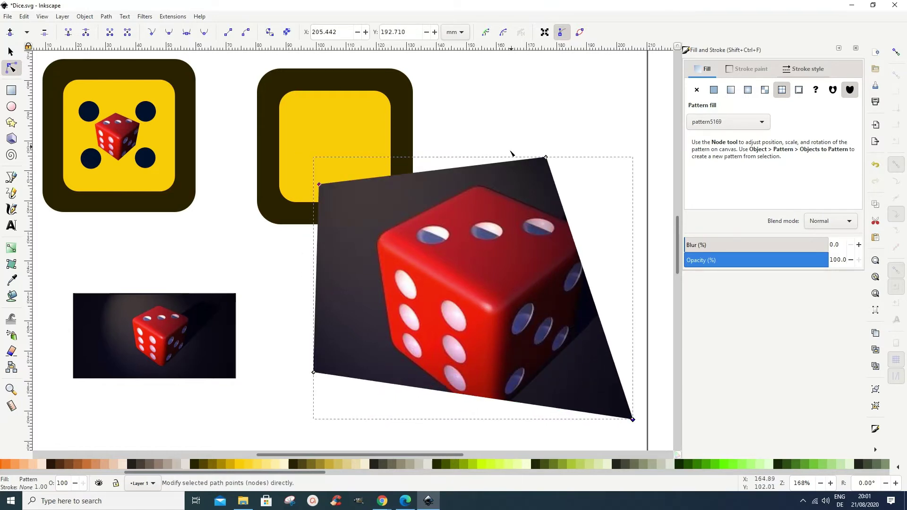
{"action": "left_click_drag", "start_coordinate": [547, 158], "coordinate": [627, 141]}
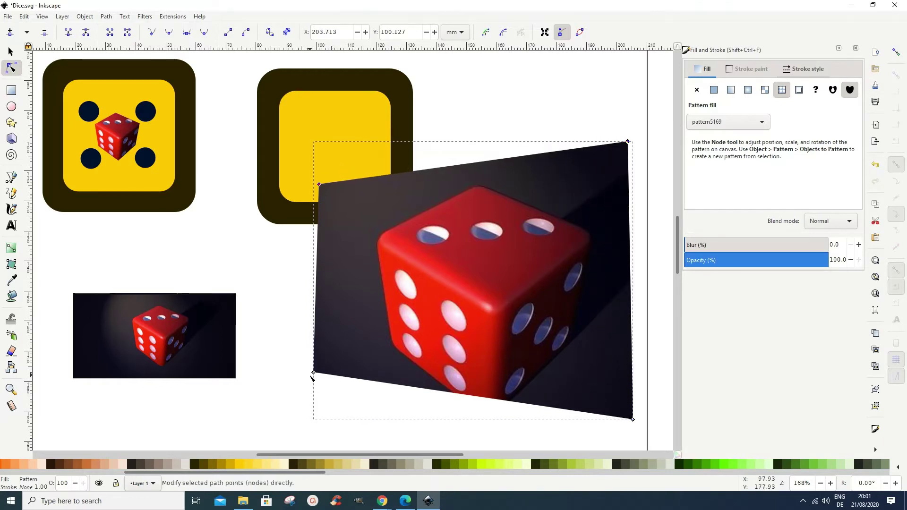
{"action": "left_click_drag", "start_coordinate": [313, 372], "coordinate": [295, 452]}
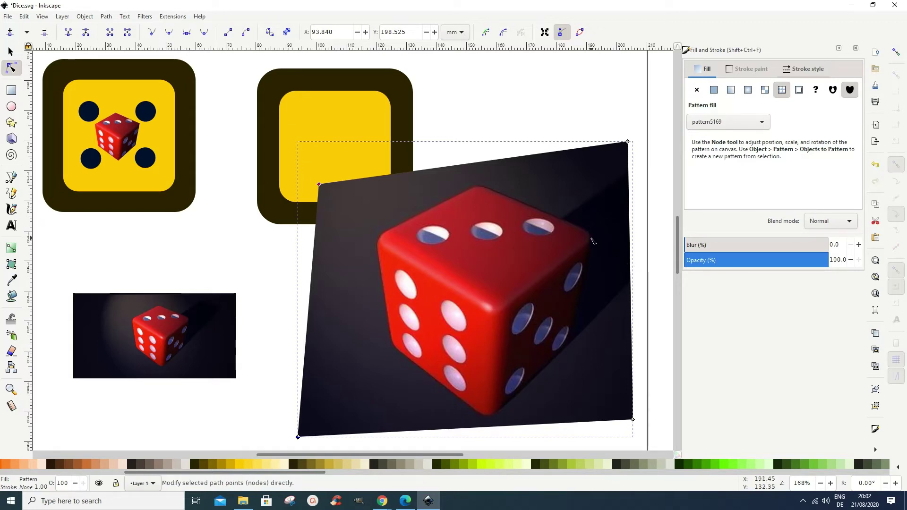
Step: Insert one node midway along the upper edge and one midway along the lower edge of the enlarged die's path
{"action": "left_click", "coordinate": [465, 164]}
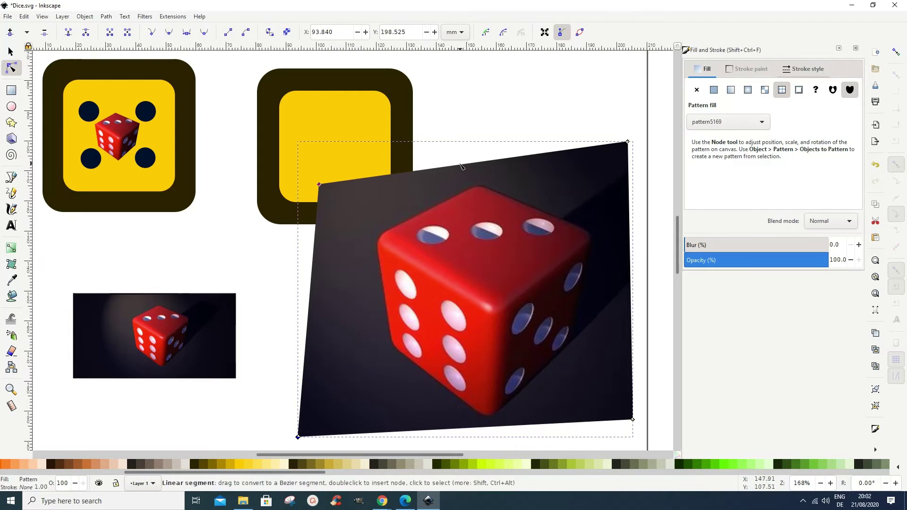
{"action": "double_click", "coordinate": [465, 165]}
{"action": "double_click", "coordinate": [483, 427]}
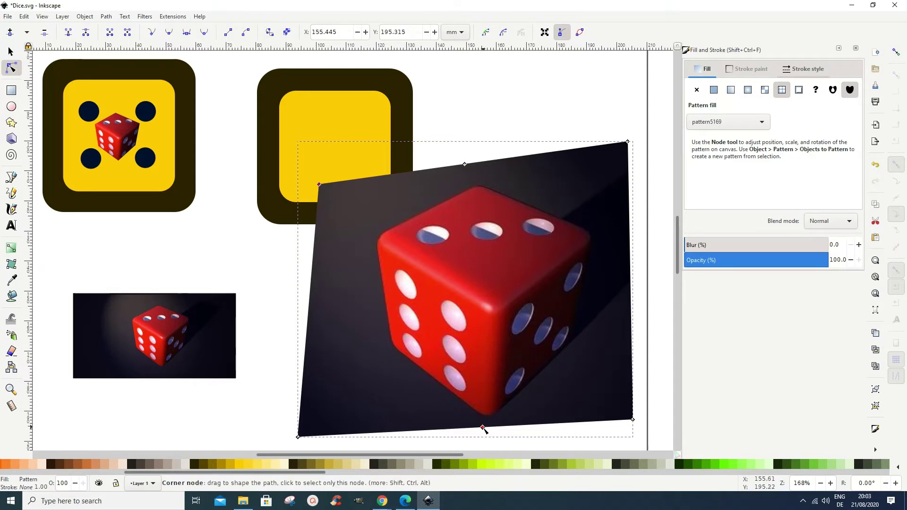
Step: Move the path's six nodes onto the die's outer corners so the dark background is cropped away
{"action": "left_click_drag", "start_coordinate": [630, 142], "coordinate": [592, 233]}
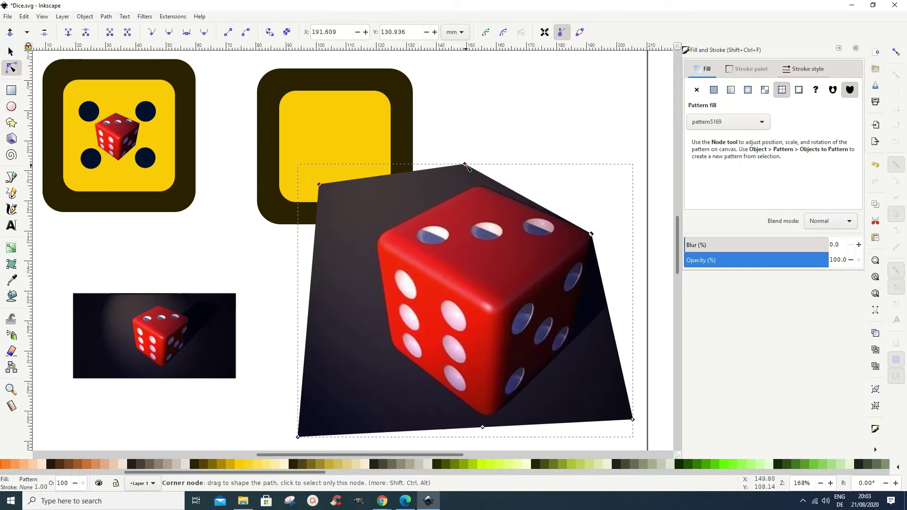
{"action": "left_click_drag", "start_coordinate": [465, 164], "coordinate": [478, 186]}
{"action": "left_click_drag", "start_coordinate": [319, 184], "coordinate": [376, 242]}
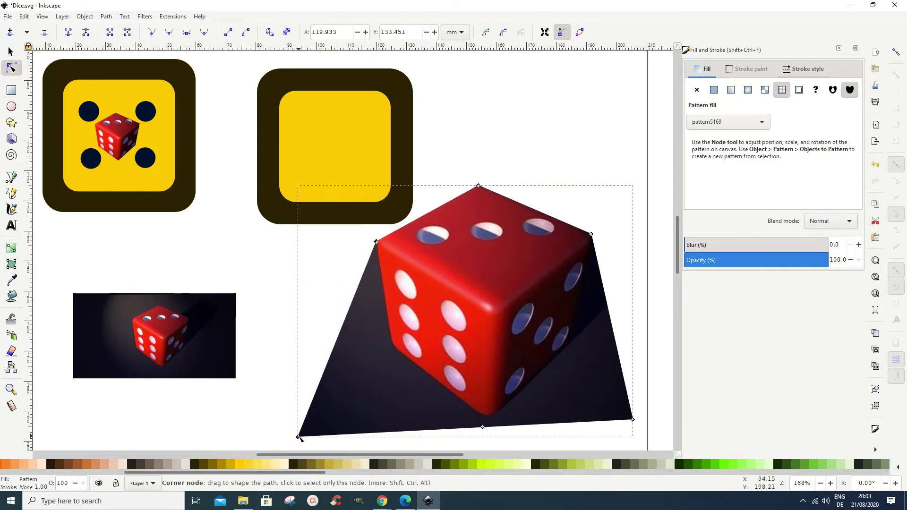
{"action": "left_click", "coordinate": [299, 438]}
{"action": "left_click_drag", "start_coordinate": [299, 438], "coordinate": [394, 347]}
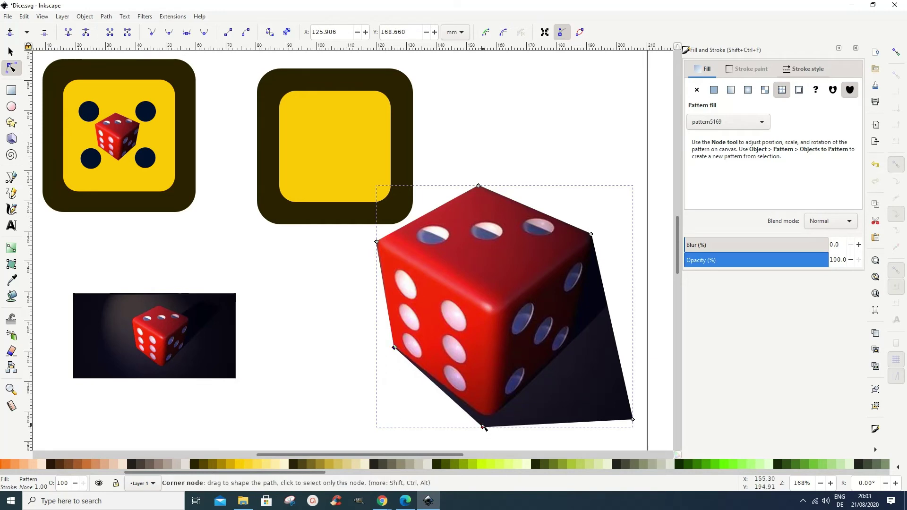
{"action": "left_click_drag", "start_coordinate": [483, 427], "coordinate": [486, 416]}
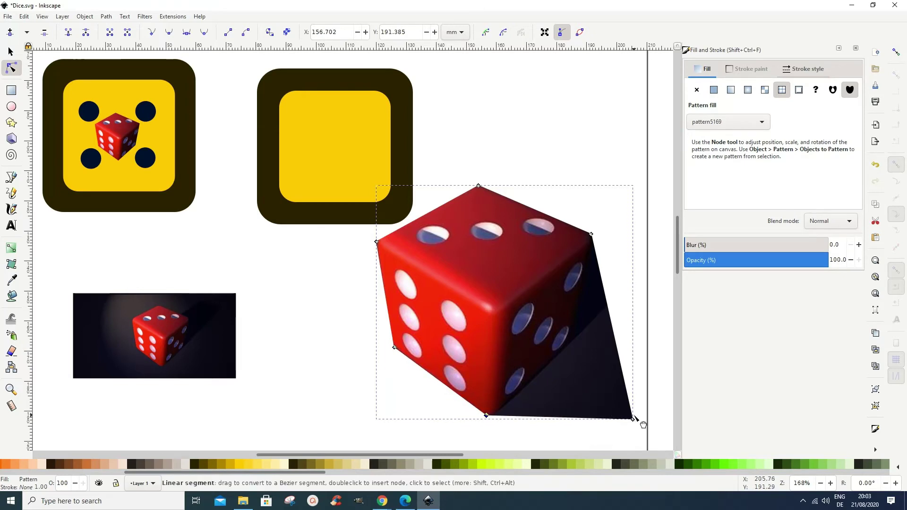
{"action": "left_click_drag", "start_coordinate": [633, 420], "coordinate": [570, 338]}
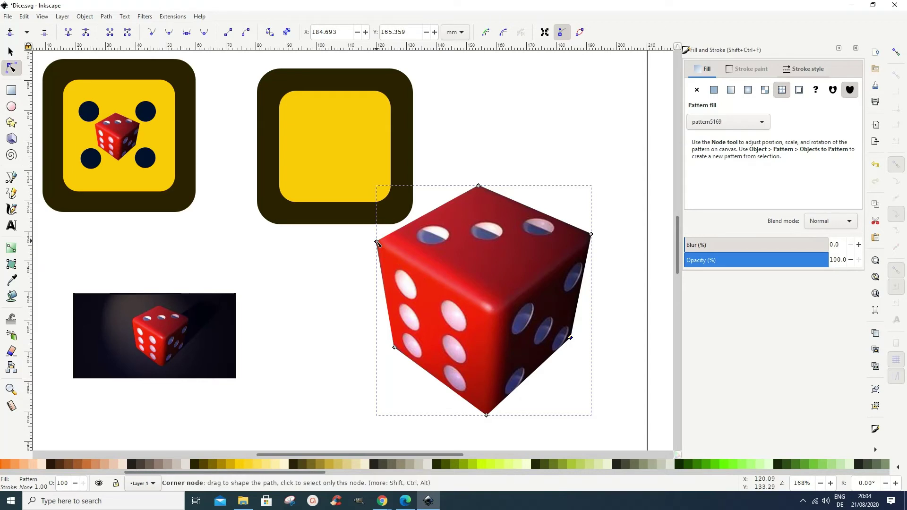
{"action": "left_click", "coordinate": [377, 243]}
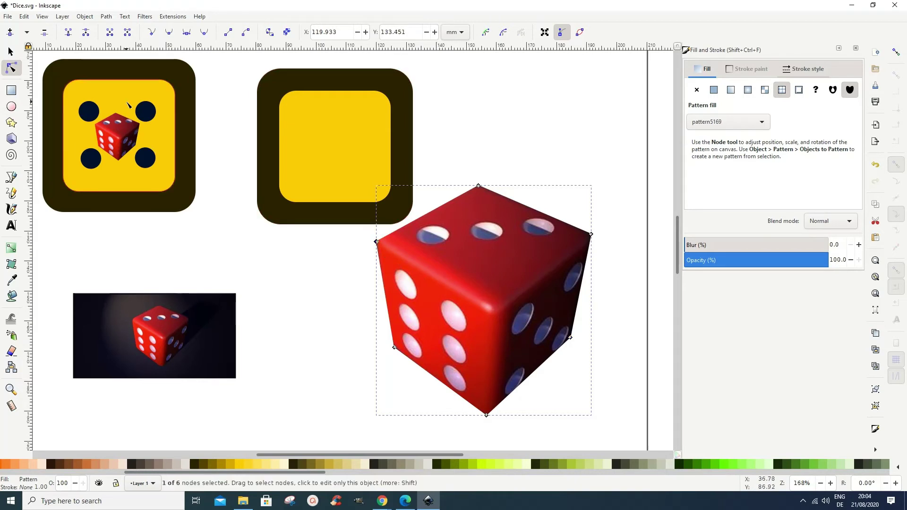
Step: Scale the cropped red die down proportionally about its centre to about 26 × 28 mm and deselect it
{"action": "left_click", "coordinate": [11, 52]}
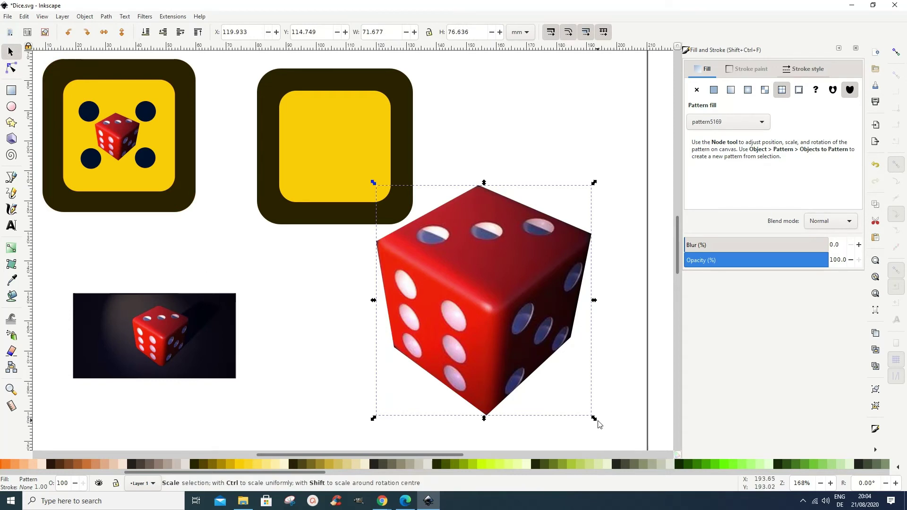
{"action": "left_click_drag", "start_coordinate": [594, 419], "coordinate": [527, 372]}
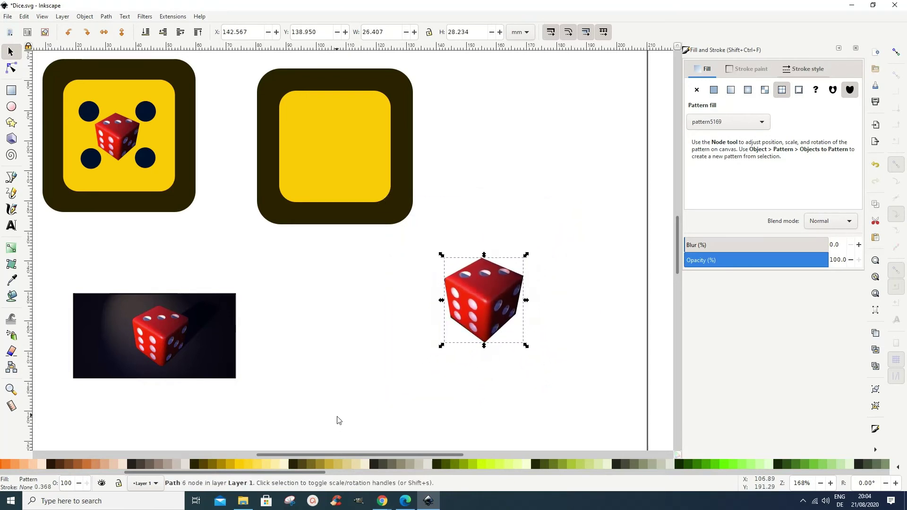
{"action": "left_click", "coordinate": [367, 328]}
Step: Nudge the cropped die's lower-left corner node slightly inward to tighten the outline
{"action": "left_click", "coordinate": [11, 68]}
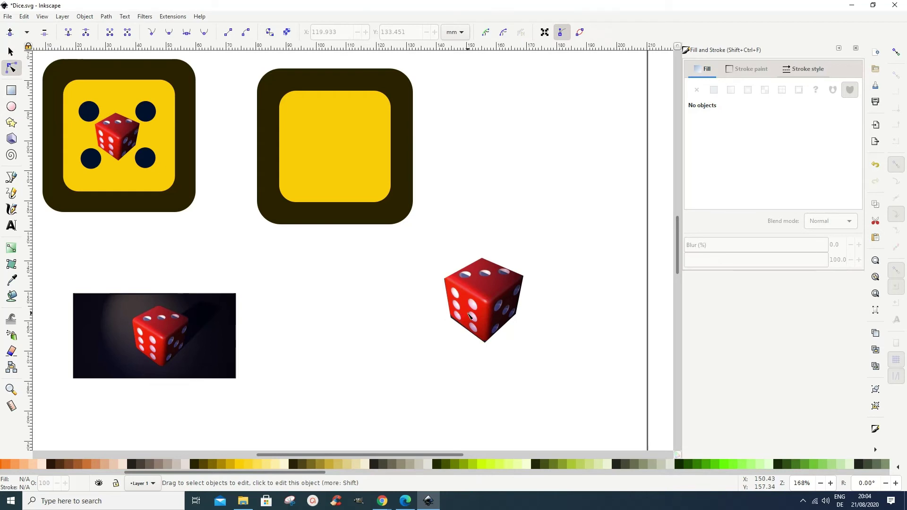
{"action": "left_click", "coordinate": [466, 317]}
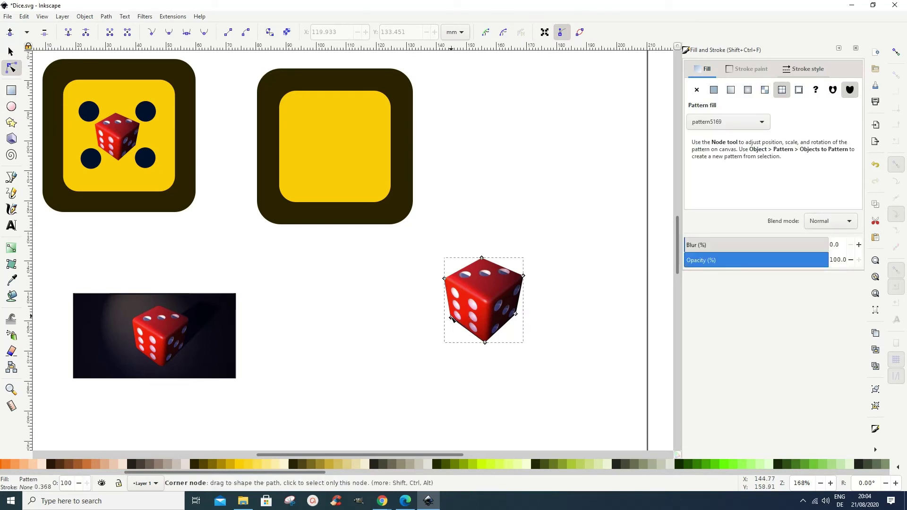
{"action": "left_click", "coordinate": [451, 317]}
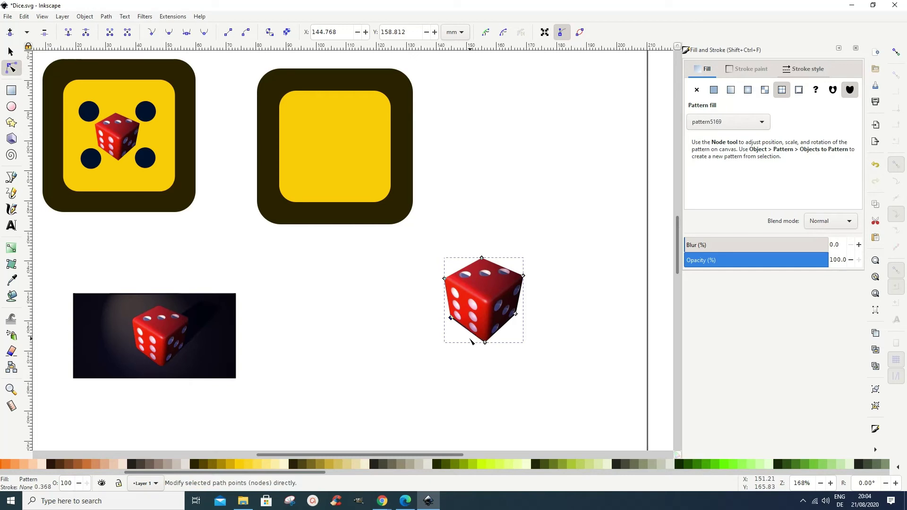
{"action": "left_click", "coordinate": [486, 343]}
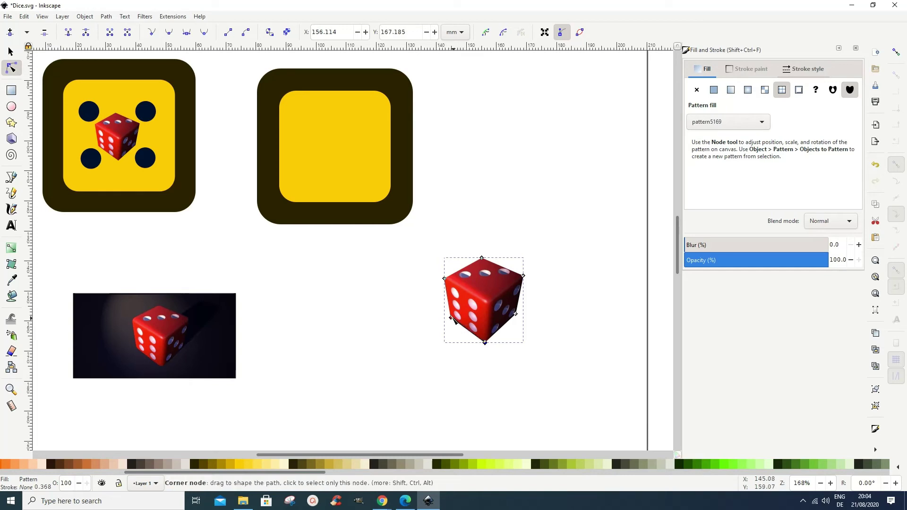
{"action": "left_click_drag", "start_coordinate": [453, 319], "coordinate": [456, 320]}
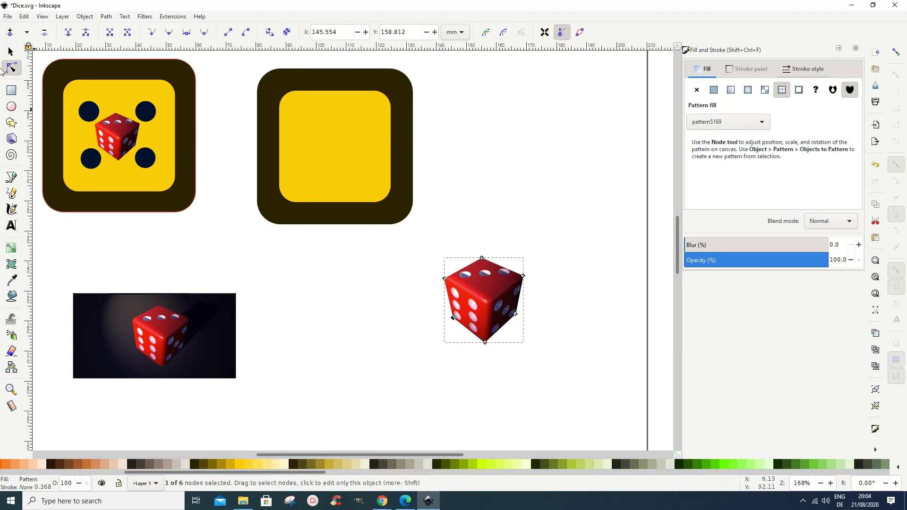
{"action": "left_click", "coordinate": [11, 51]}
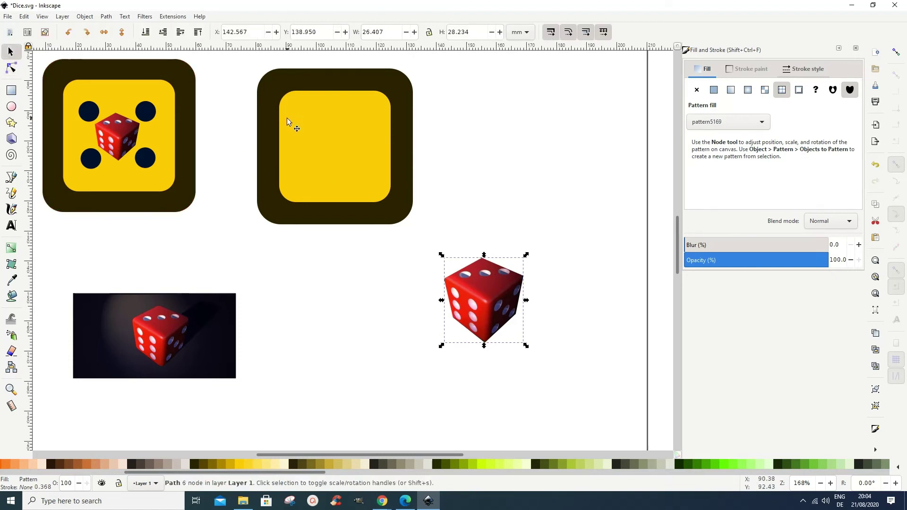
Step: Draw a circle about 7.2 mm in diameter near the upper-left corner of the new yellow square
{"action": "left_click", "coordinate": [11, 106]}
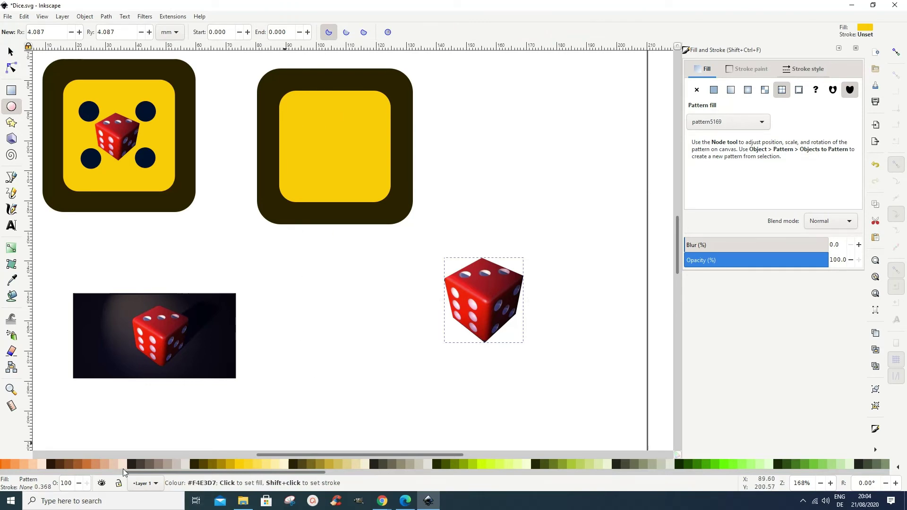
{"action": "left_click", "coordinate": [14, 53]}
{"action": "left_click", "coordinate": [388, 351]}
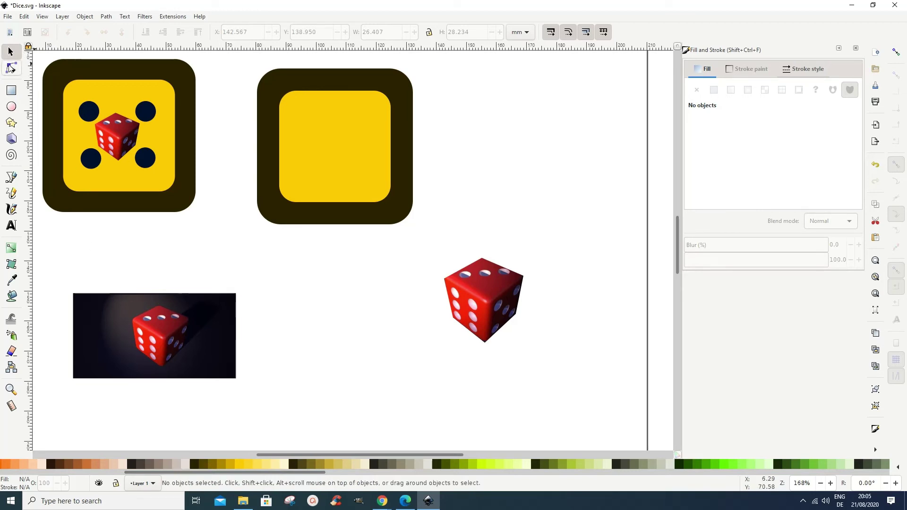
{"action": "left_click", "coordinate": [11, 107]}
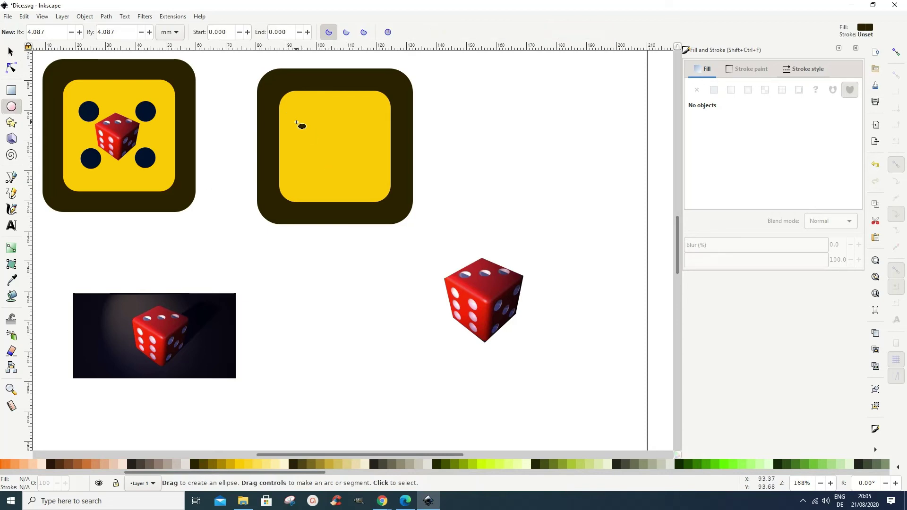
{"action": "key", "text": "ctrl"}
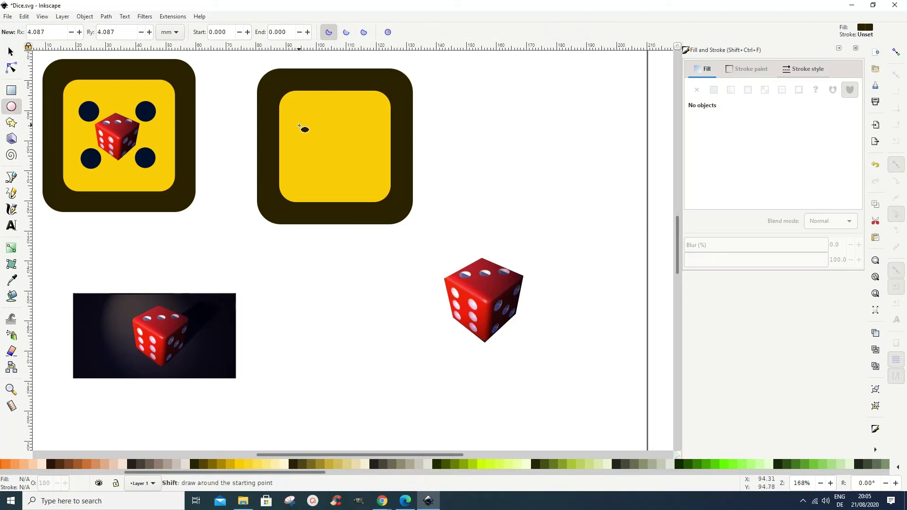
{"action": "left_click_drag", "start_coordinate": [290, 116], "coordinate": [310, 137]}
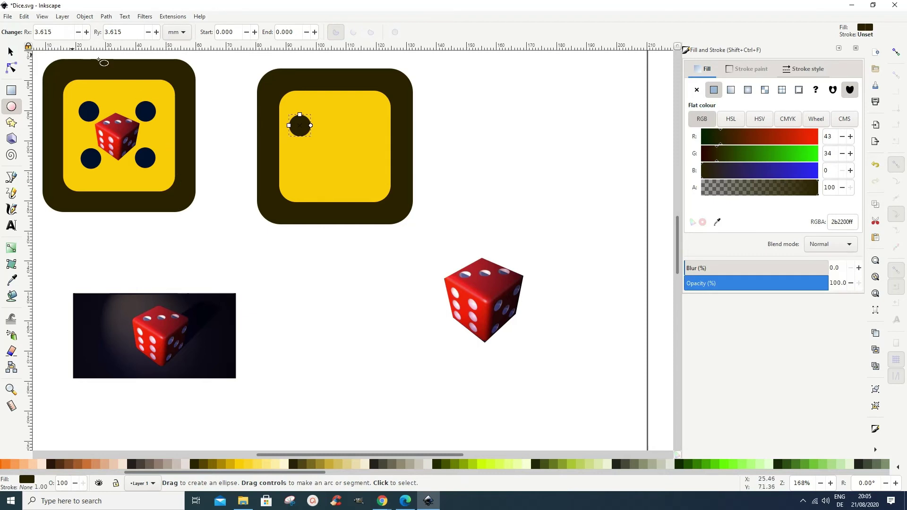
Step: Fill the new circle with the dark navy palette colour 00112b
{"action": "left_click", "coordinate": [11, 51]}
{"action": "right_click", "coordinate": [302, 124]}
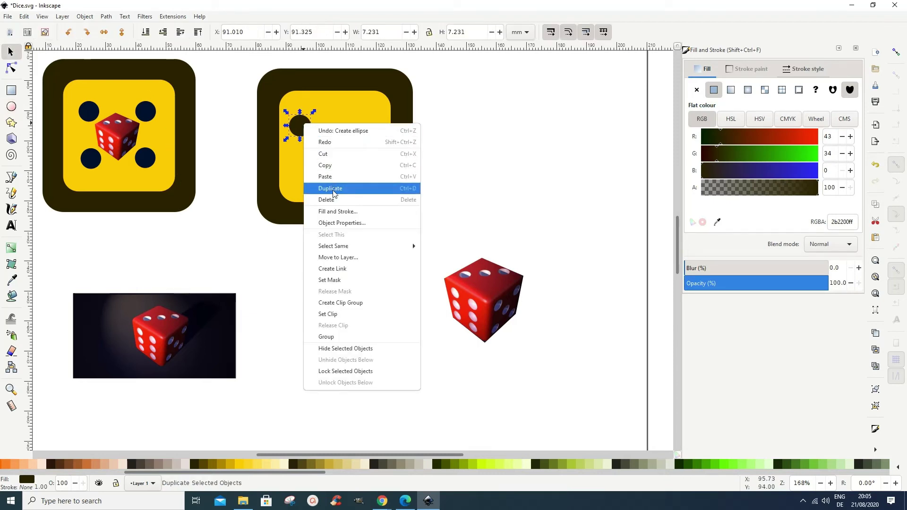
{"action": "left_click", "coordinate": [551, 174]}
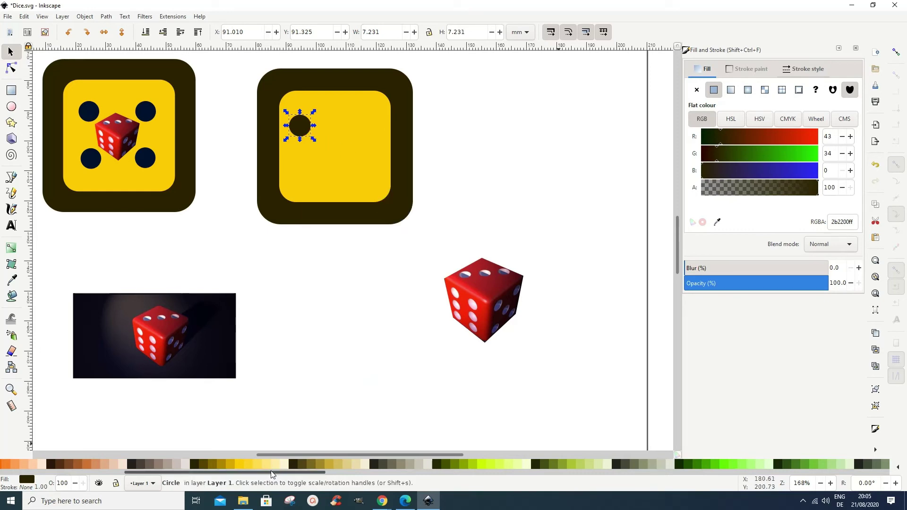
{"action": "left_click_drag", "start_coordinate": [272, 475], "coordinate": [640, 489]}
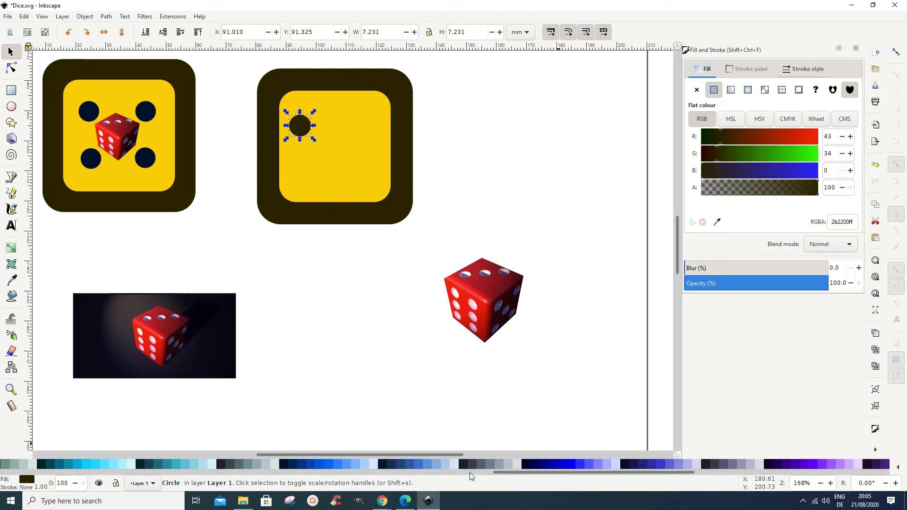
{"action": "left_click", "coordinate": [284, 466]}
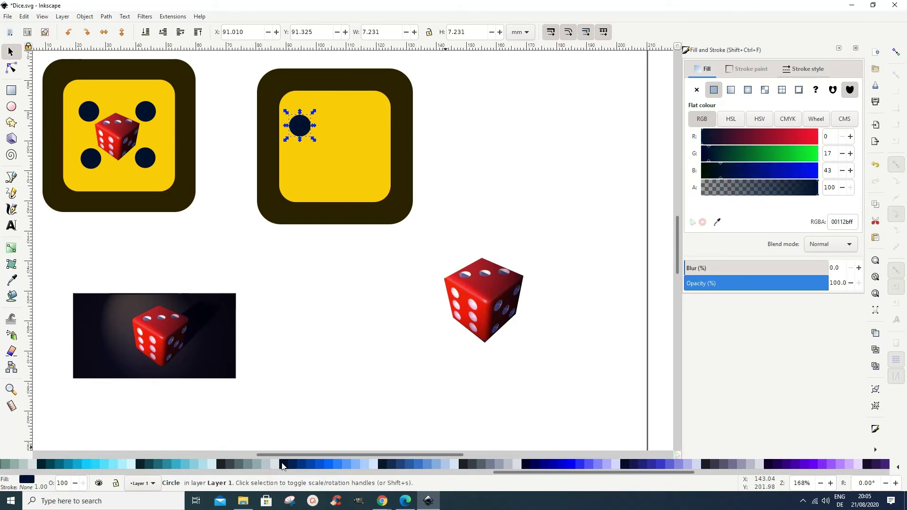
Step: Duplicate the navy circle and place the copy near the upper-right corner of the new yellow square
{"action": "left_click", "coordinate": [325, 286]}
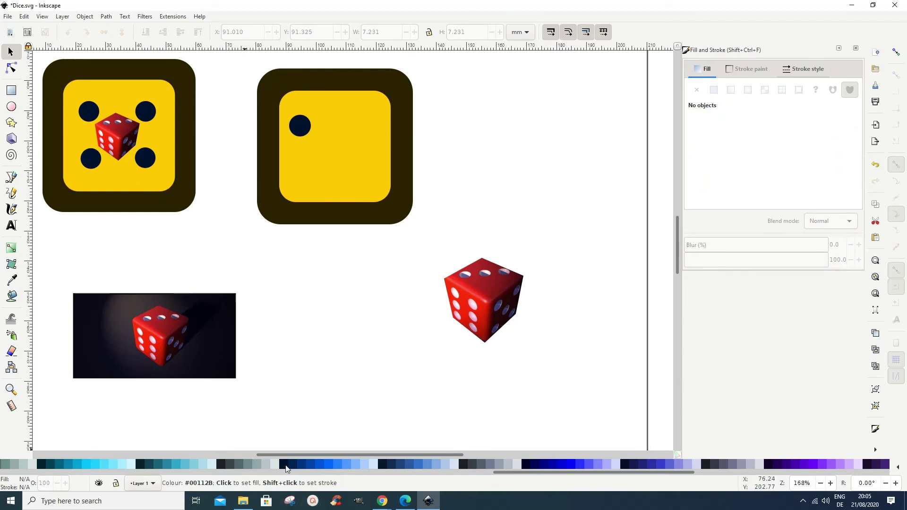
{"action": "left_click", "coordinate": [298, 126]}
{"action": "right_click", "coordinate": [298, 126]}
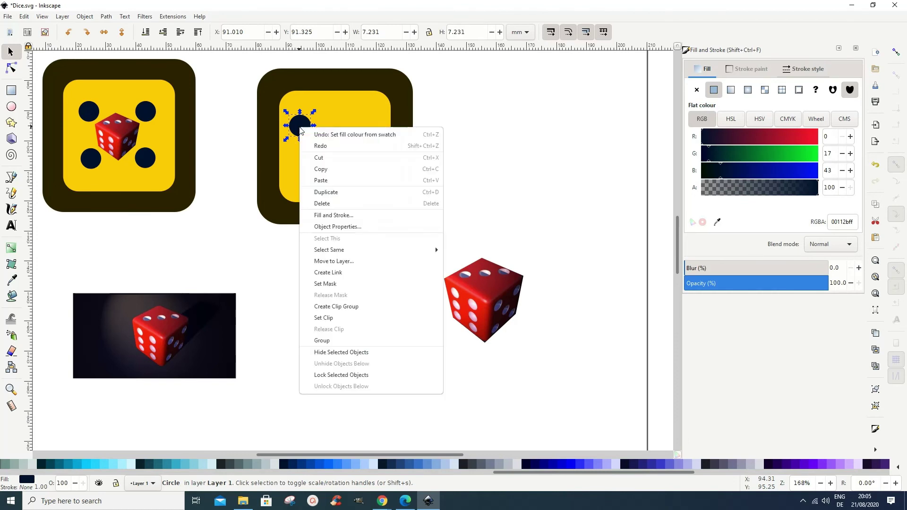
{"action": "left_click", "coordinate": [330, 192]}
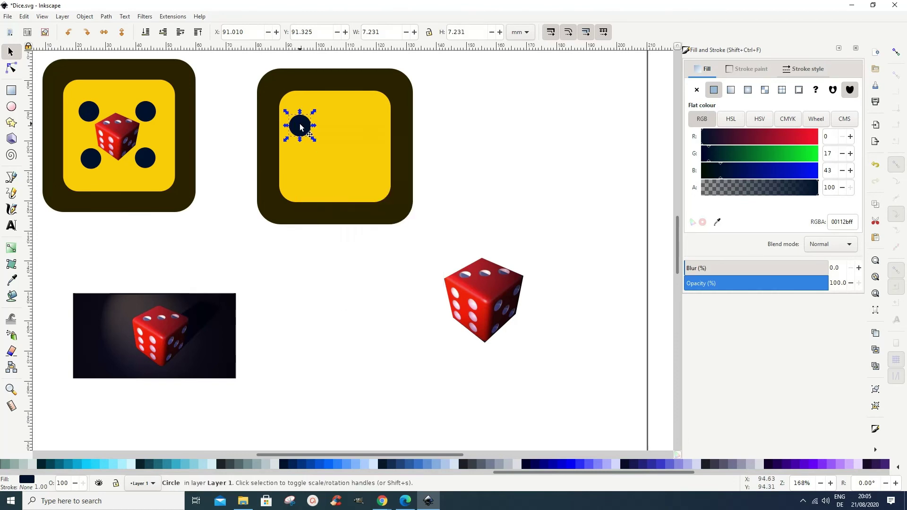
{"action": "left_click_drag", "start_coordinate": [300, 127], "coordinate": [368, 126]}
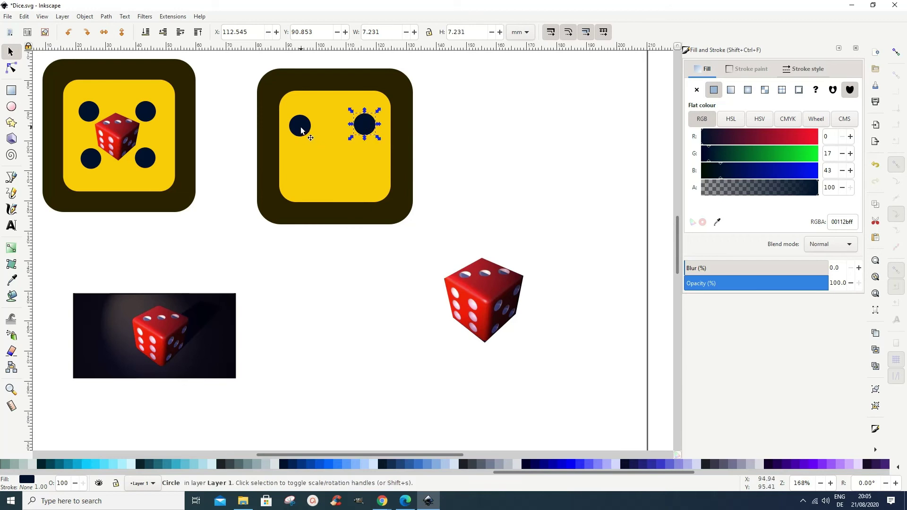
Step: Duplicate the upper-right navy circle and place the copy below it, near the yellow square's lower-right corner
{"action": "right_click", "coordinate": [301, 127]}
{"action": "right_click", "coordinate": [362, 123]}
{"action": "right_click", "coordinate": [364, 124]}
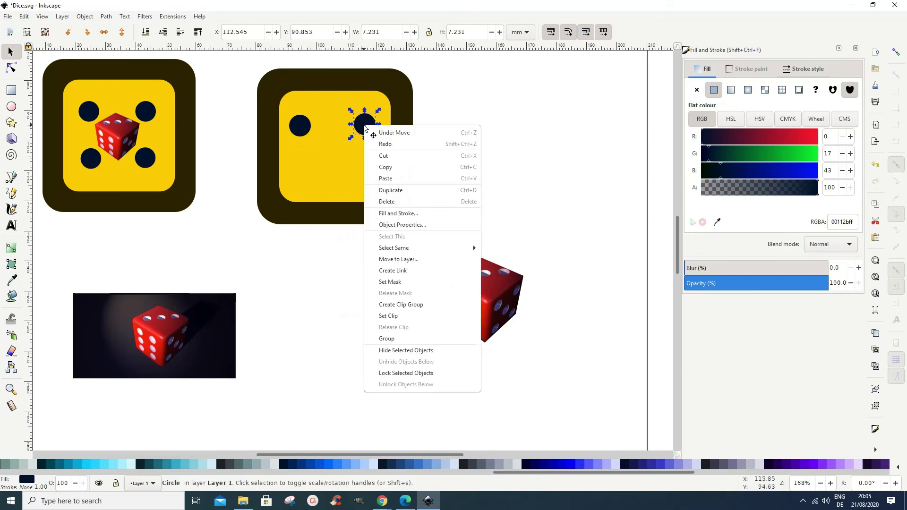
{"action": "left_click", "coordinate": [387, 190]}
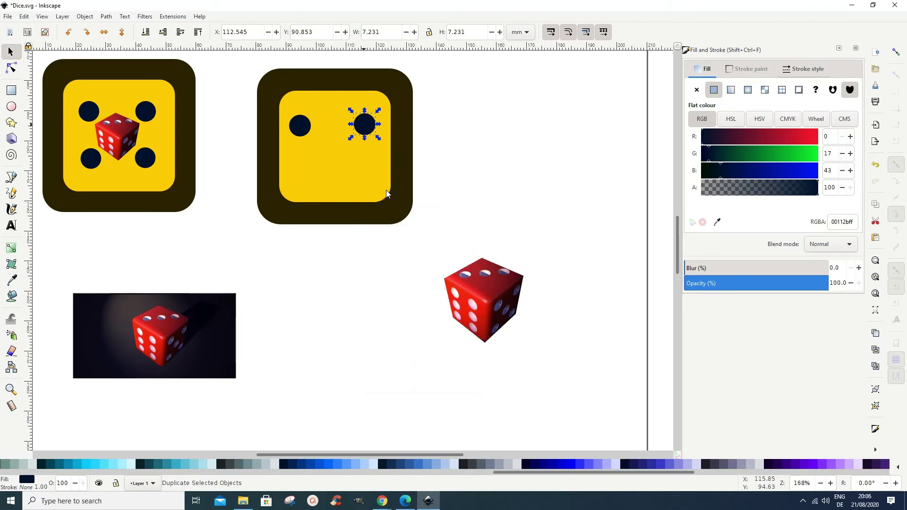
{"action": "left_click", "coordinate": [24, 16]}
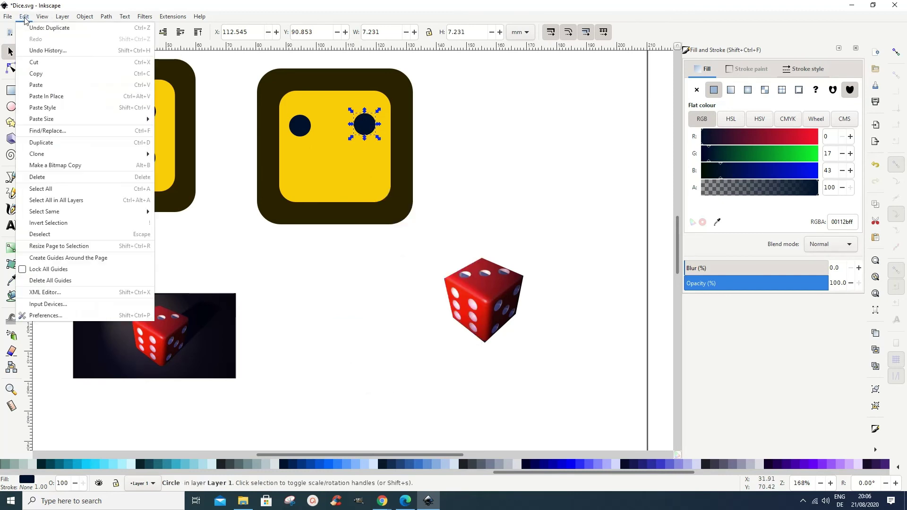
{"action": "left_click", "coordinate": [46, 143]}
{"action": "left_click_drag", "start_coordinate": [369, 134], "coordinate": [367, 177]}
Step: Duplicate the lower-right navy circle and place the copy near the yellow square's lower-left corner
{"action": "right_click", "coordinate": [363, 174]}
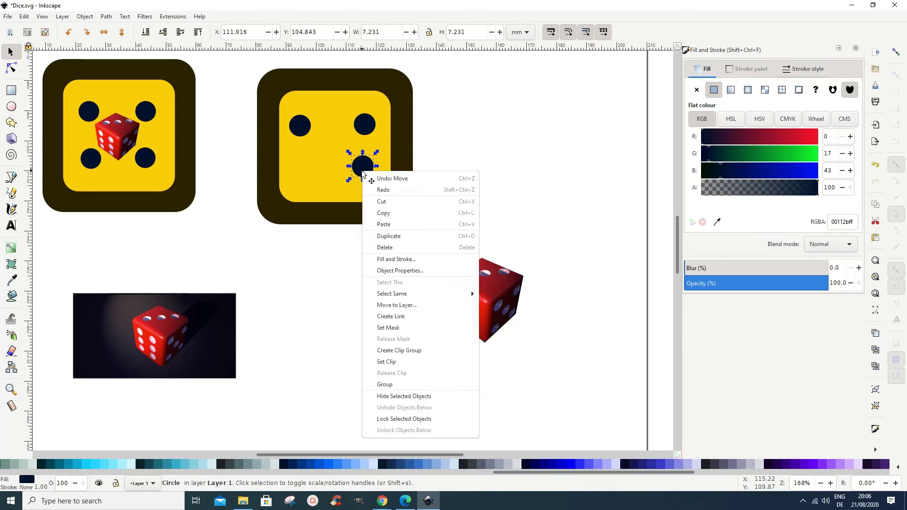
{"action": "left_click", "coordinate": [396, 239]}
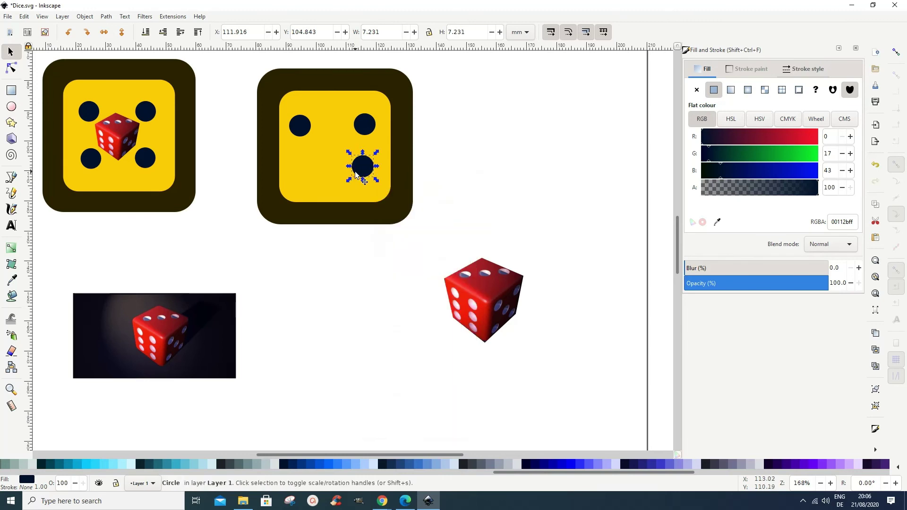
{"action": "left_click_drag", "start_coordinate": [362, 167], "coordinate": [297, 171]}
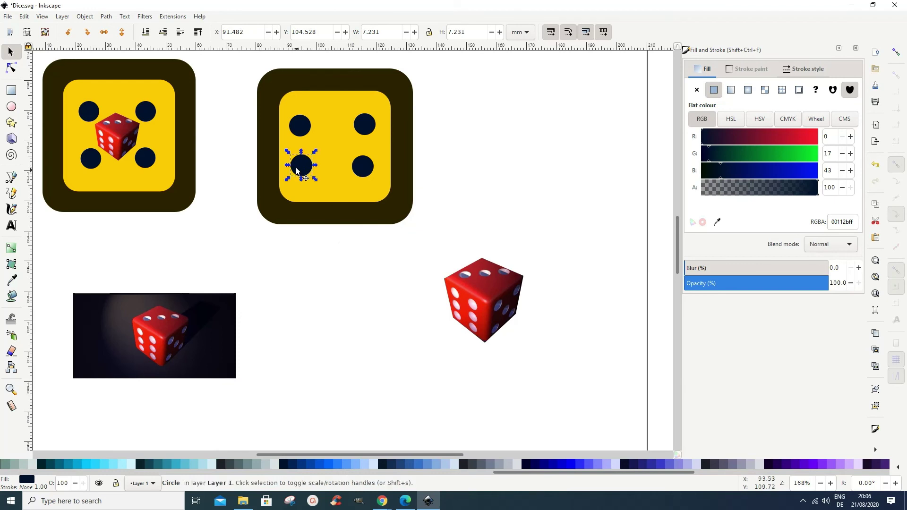
Step: Nudge the two lower navy circles slightly to line them up with each other and the upper circles
{"action": "left_click", "coordinate": [385, 269]}
{"action": "left_click", "coordinate": [301, 169]}
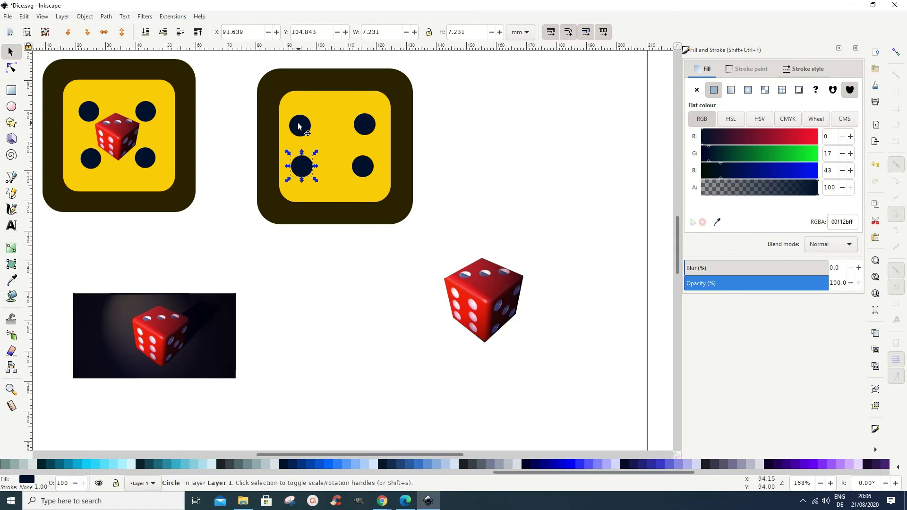
{"action": "left_click", "coordinate": [371, 170]}
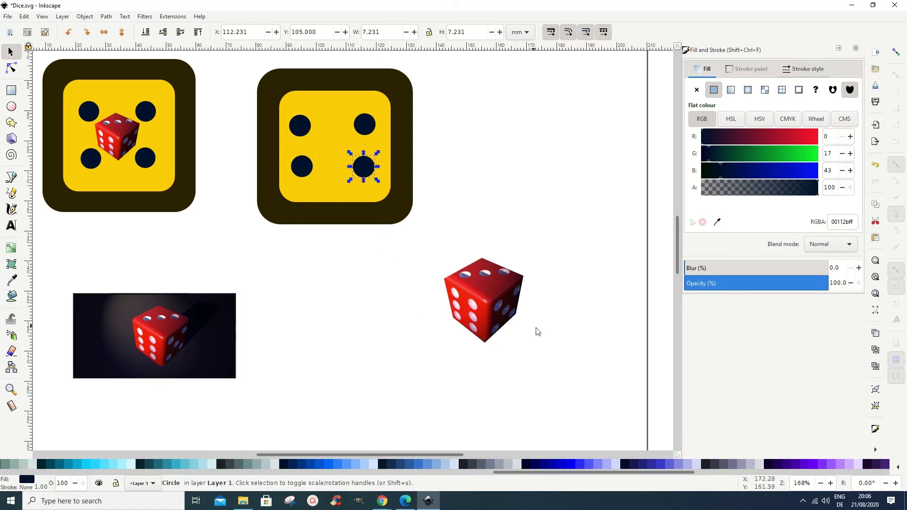
Step: Move the cropped red die onto the new yellow square and shrink it to about 13.8 × 14.8 mm between the four circles
{"action": "left_click", "coordinate": [488, 308]}
{"action": "left_click_drag", "start_coordinate": [487, 304], "coordinate": [342, 151]}
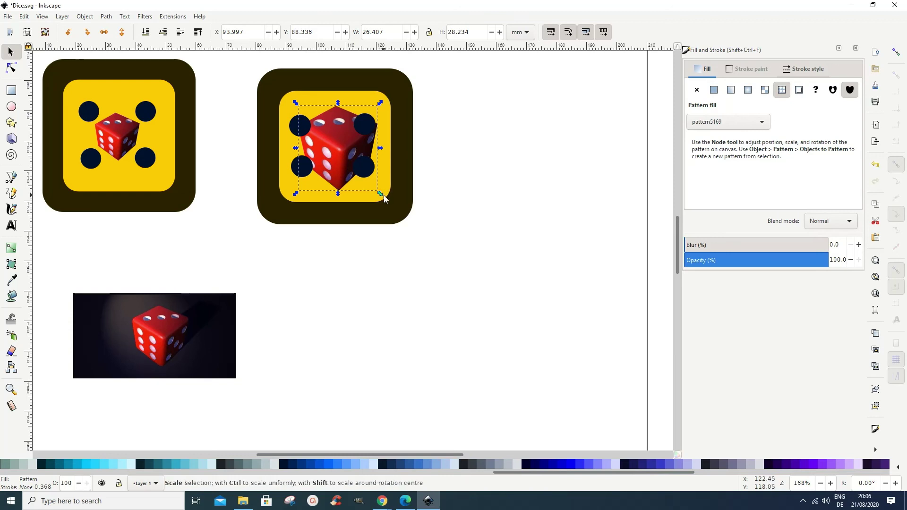
{"action": "left_click_drag", "start_coordinate": [384, 195], "coordinate": [363, 185]}
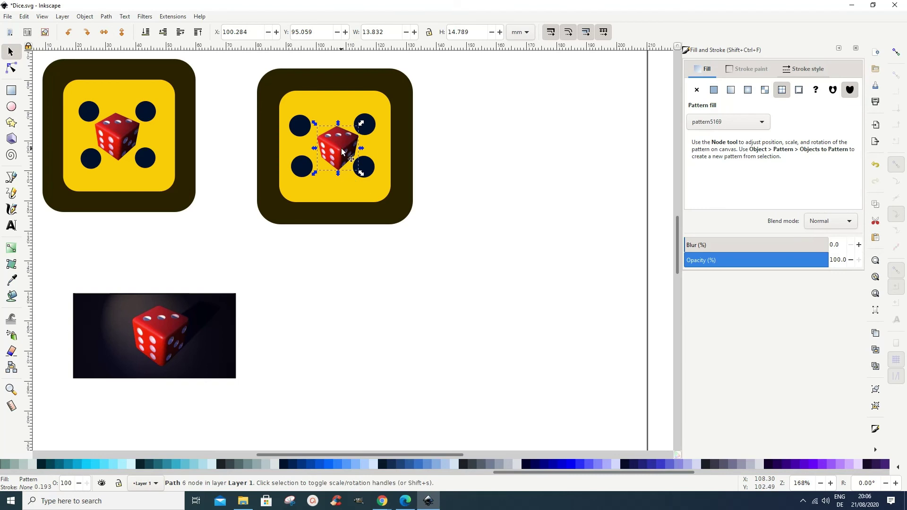
{"action": "left_click_drag", "start_coordinate": [343, 151], "coordinate": [334, 154]}
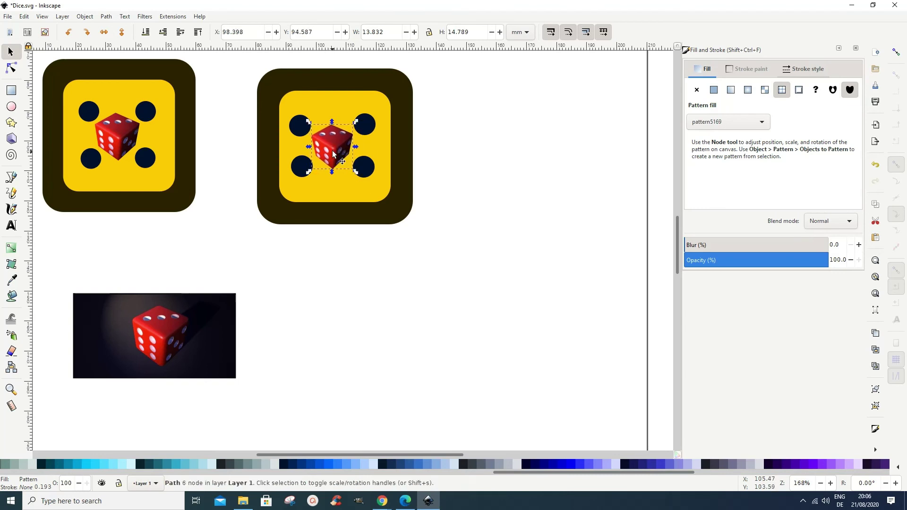
Step: Enable snapping for object midpoints and shift the red die slightly right to centre it on the yellow square
{"action": "left_click", "coordinate": [401, 152]}
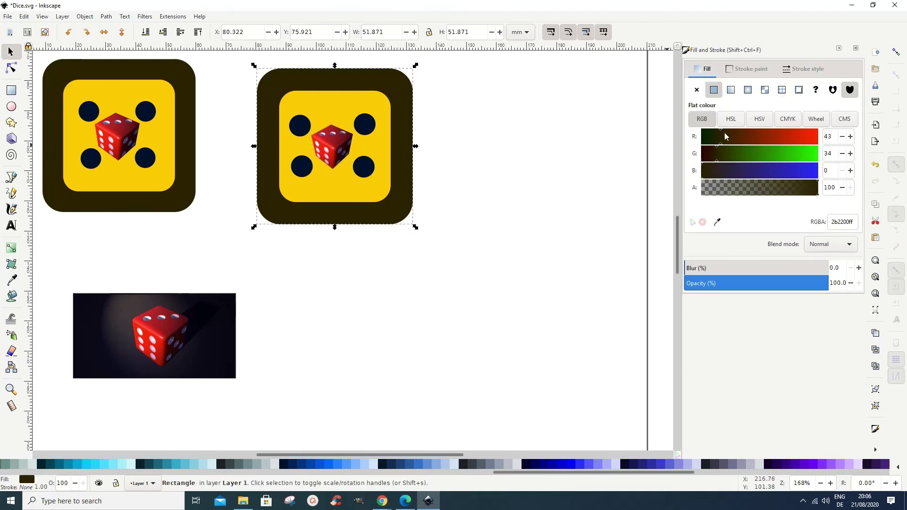
{"action": "left_click", "coordinate": [896, 53]}
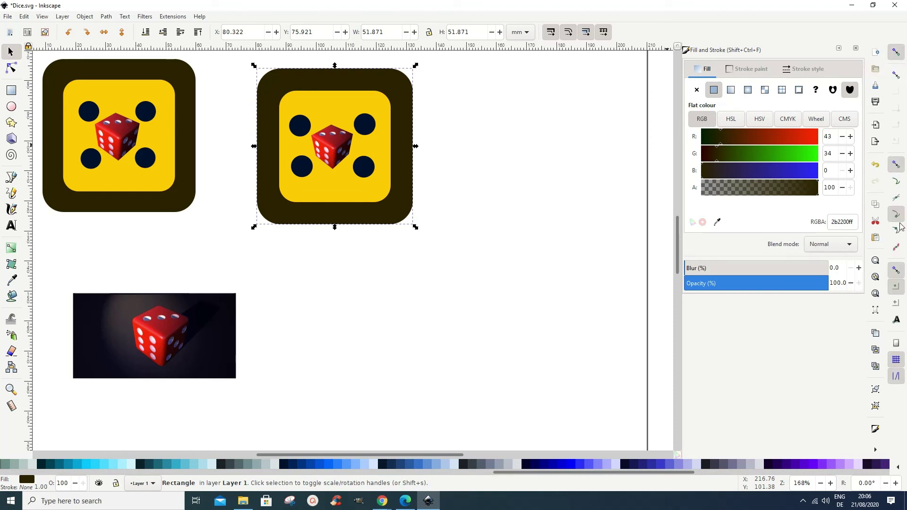
{"action": "left_click", "coordinate": [896, 287]}
{"action": "left_click", "coordinate": [378, 145]}
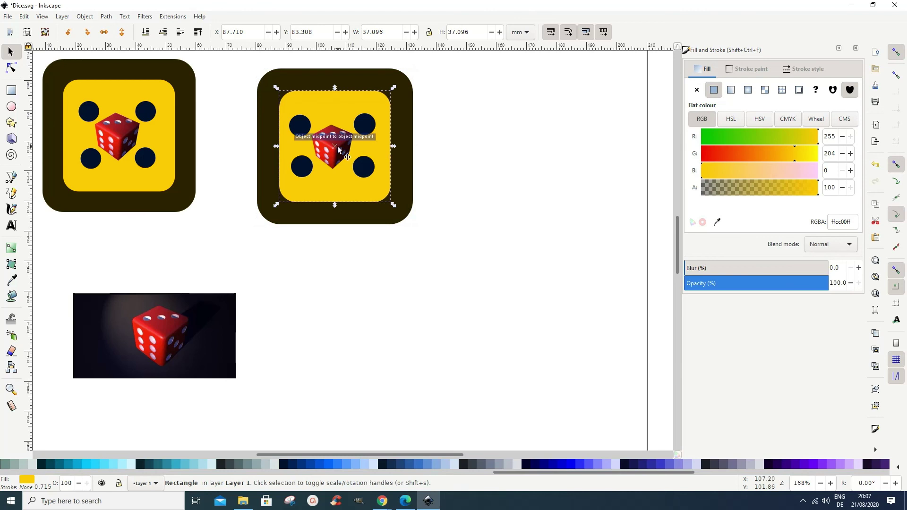
{"action": "left_click_drag", "start_coordinate": [336, 158], "coordinate": [338, 158]}
{"action": "left_click", "coordinate": [357, 253]}
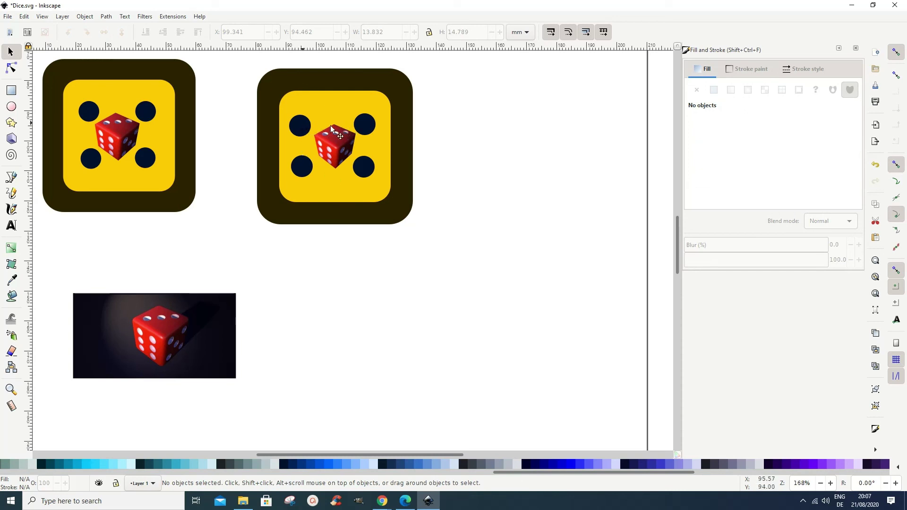
Step: Nudge the upper-right navy circle slightly right and down to line up with the upper-left one, and deselect everything
{"action": "left_click", "coordinate": [302, 127]}
{"action": "left_click_drag", "start_coordinate": [367, 128], "coordinate": [370, 128]}
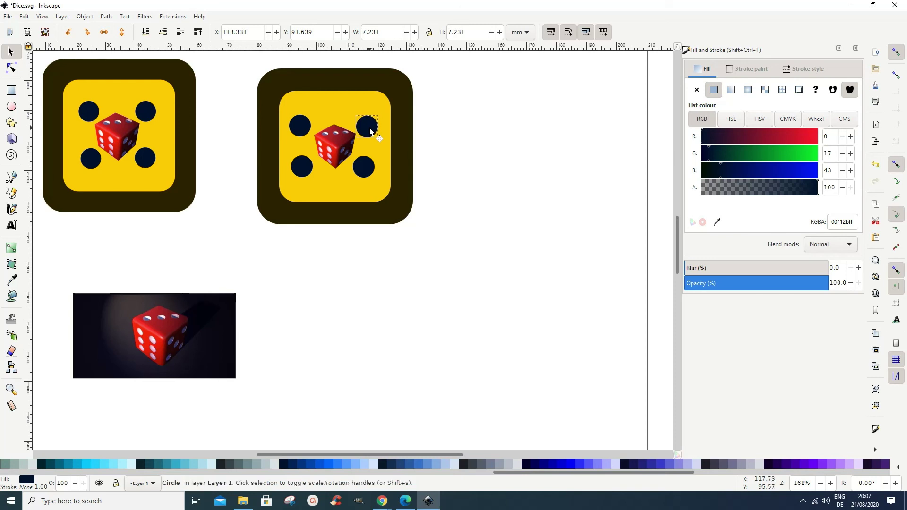
{"action": "left_click", "coordinate": [297, 127]}
{"action": "left_click", "coordinate": [409, 182]}
{"action": "left_click", "coordinate": [478, 195]}
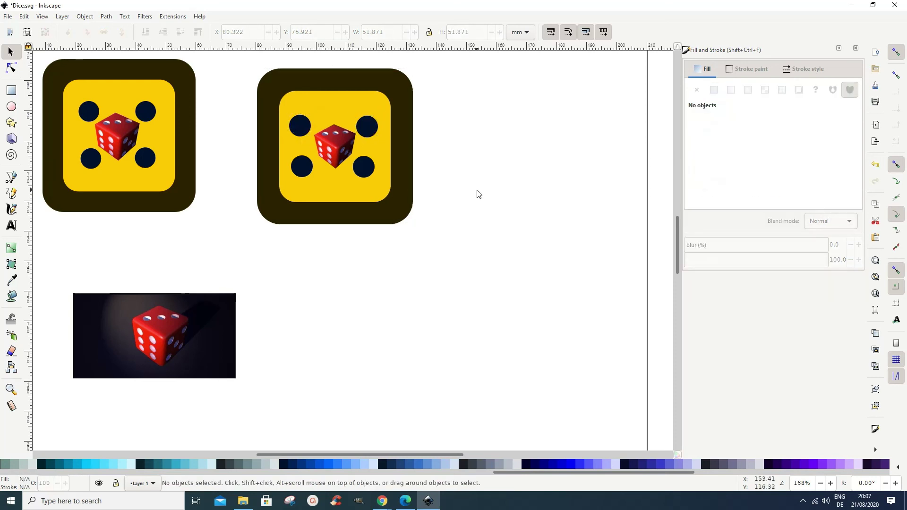